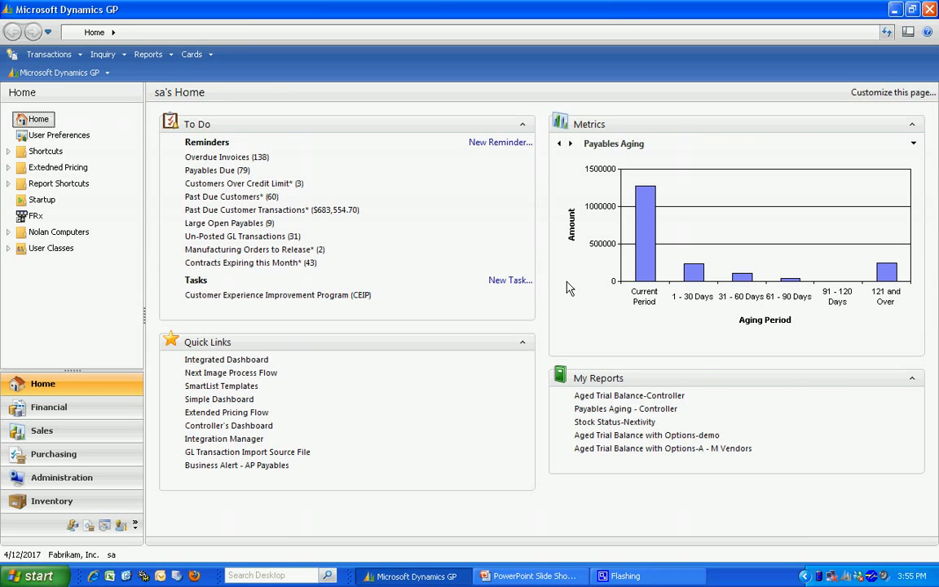
# - Open the main collections management window for sales and display the first customer record, Aaron Fitz Electrical
pyautogui.click(54, 57)
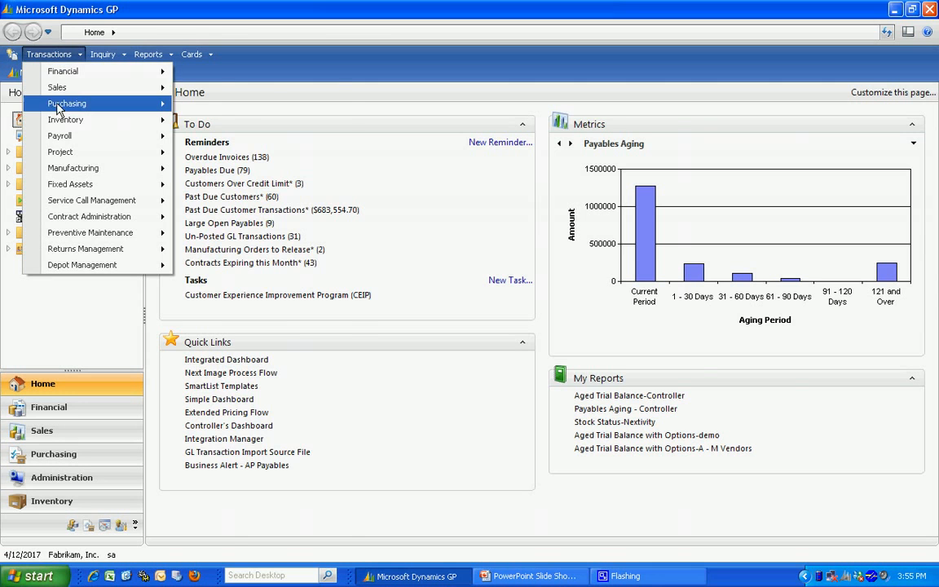
pyautogui.moveTo(65, 88)
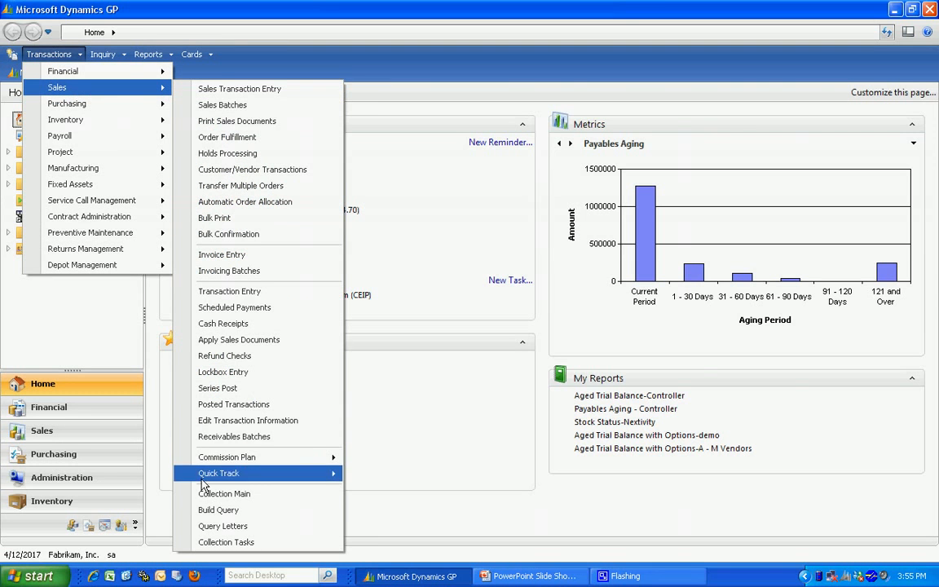
pyautogui.click(223, 494)
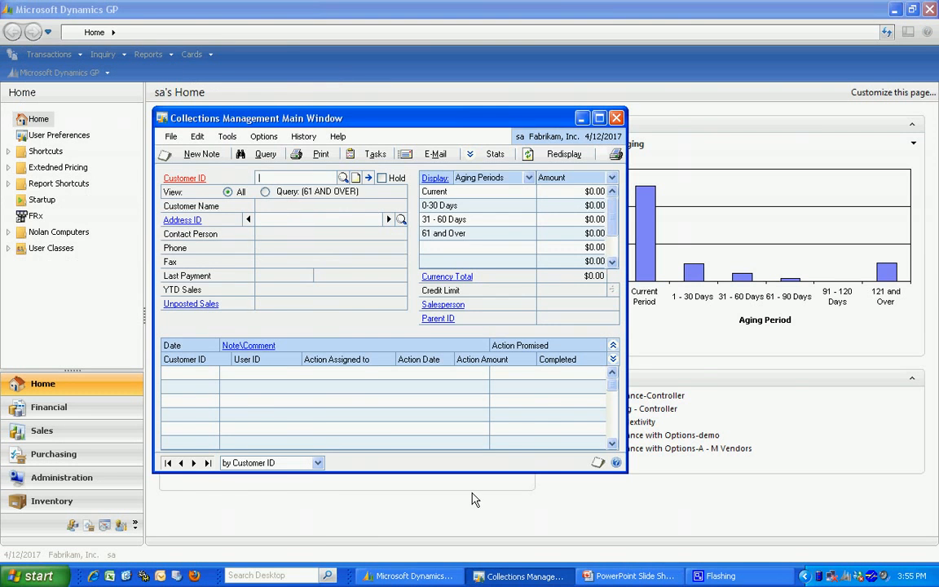
pyautogui.click(167, 463)
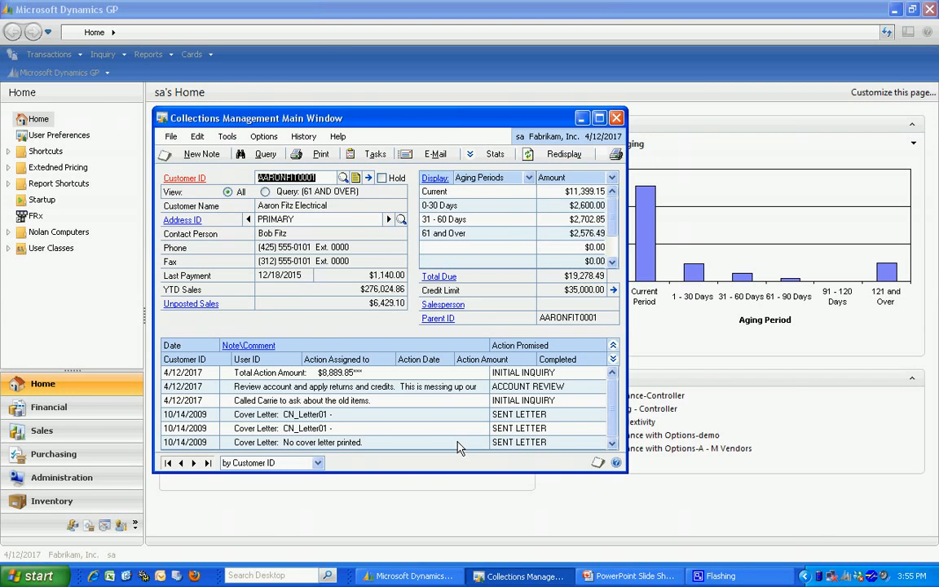
# - Review the customer's payment summary statistics, then look through the customer's collections transaction list for all aging periods
pyautogui.click(492, 155)
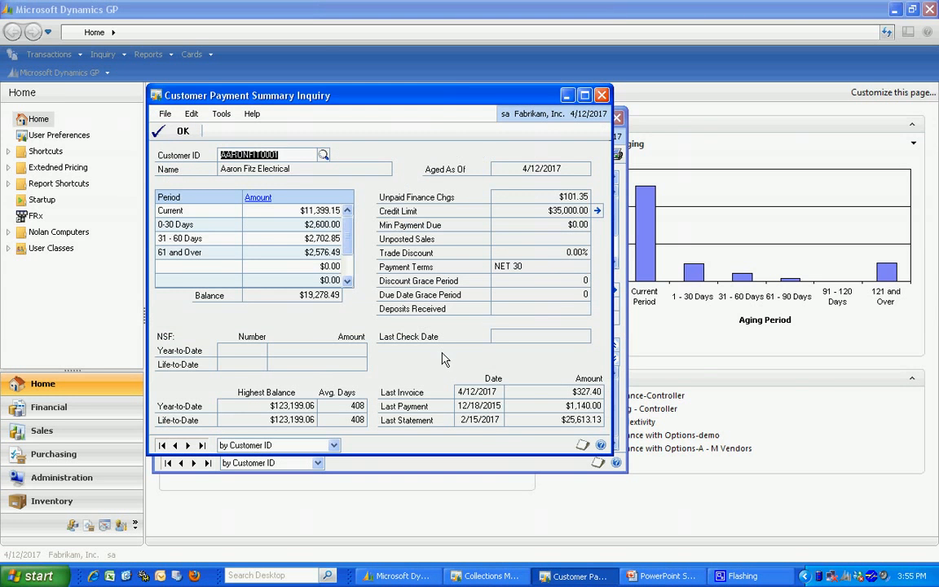
pyautogui.click(602, 95)
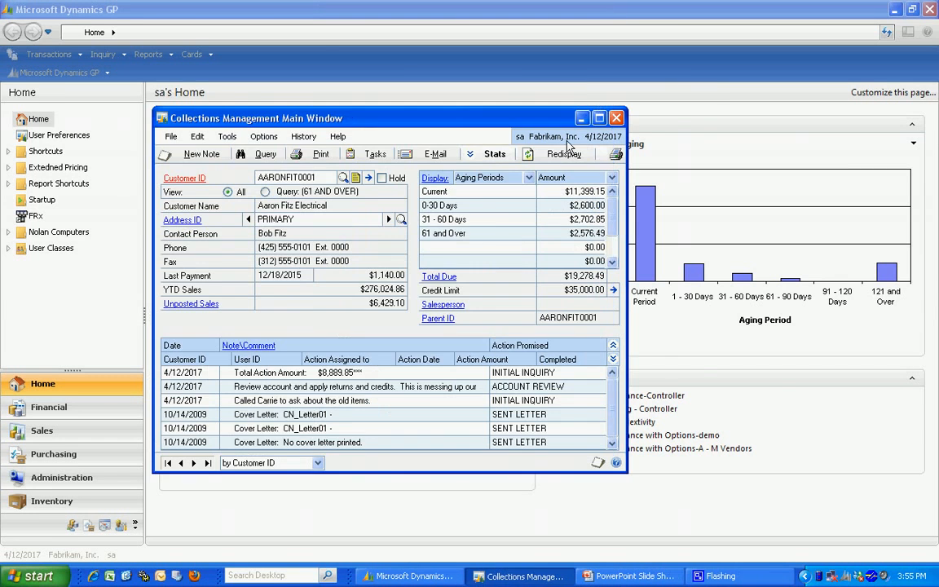
pyautogui.click(434, 180)
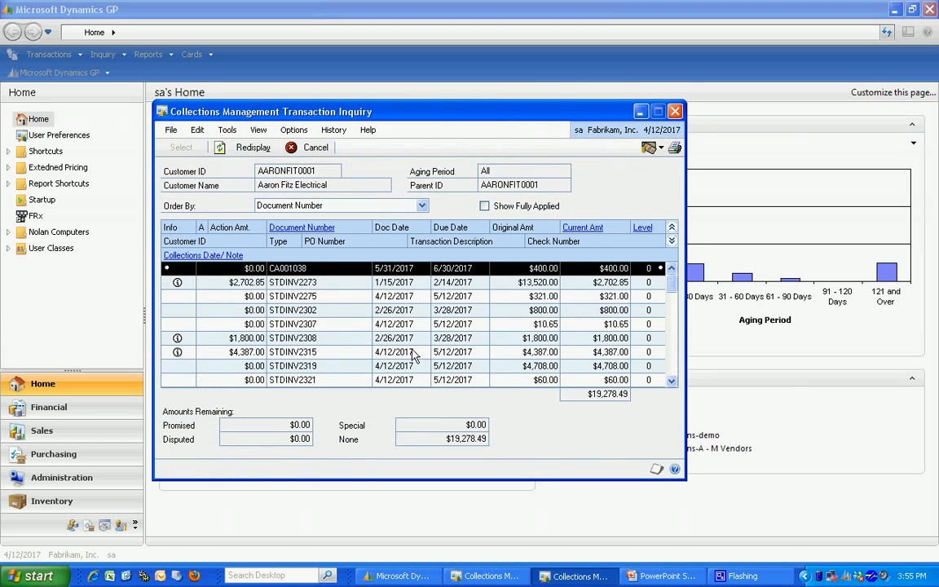
pyautogui.click(673, 378)
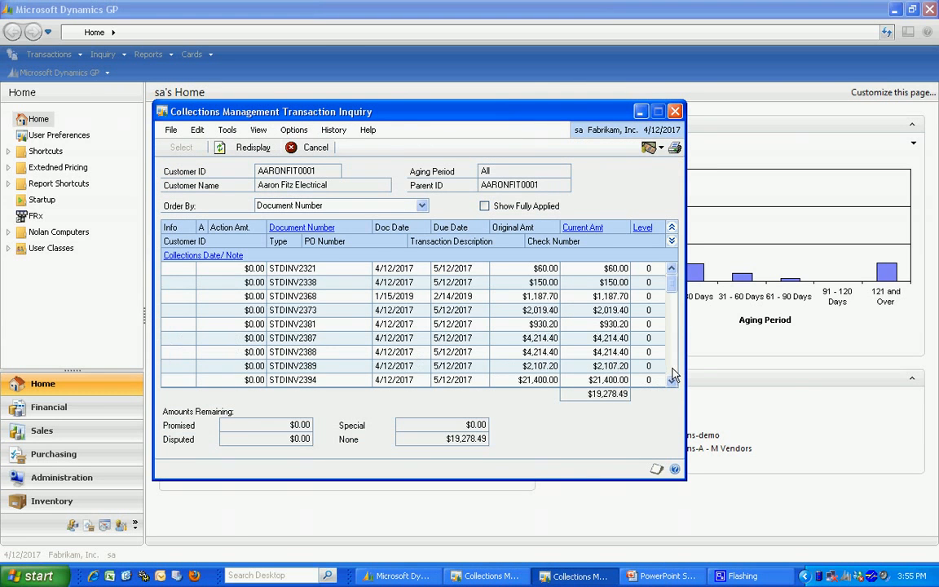
pyautogui.click(673, 282)
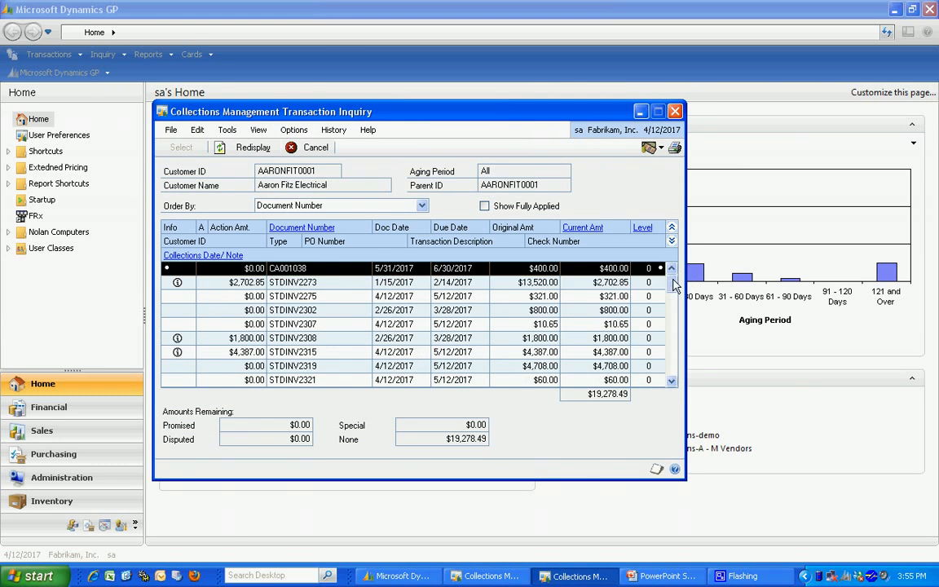
# - View the collections note attached to the invoice due 2/14/2017, then return to the main collections window
pyautogui.click(181, 284)
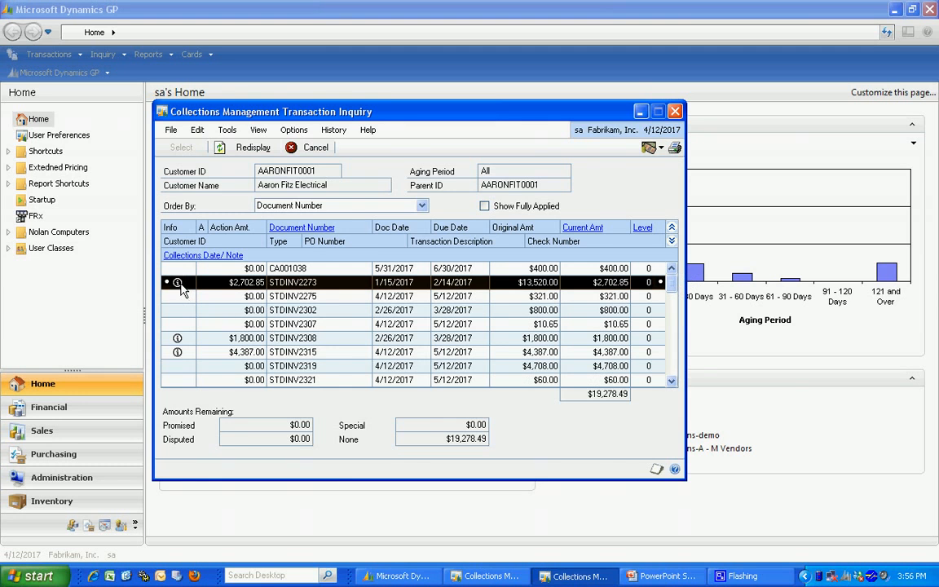
pyautogui.click(189, 255)
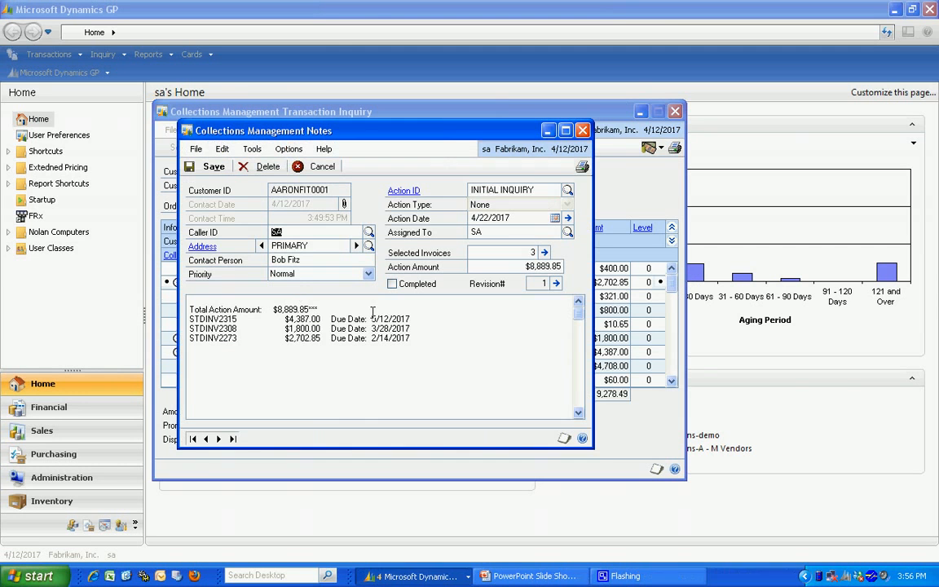
pyautogui.click(582, 130)
pyautogui.click(675, 111)
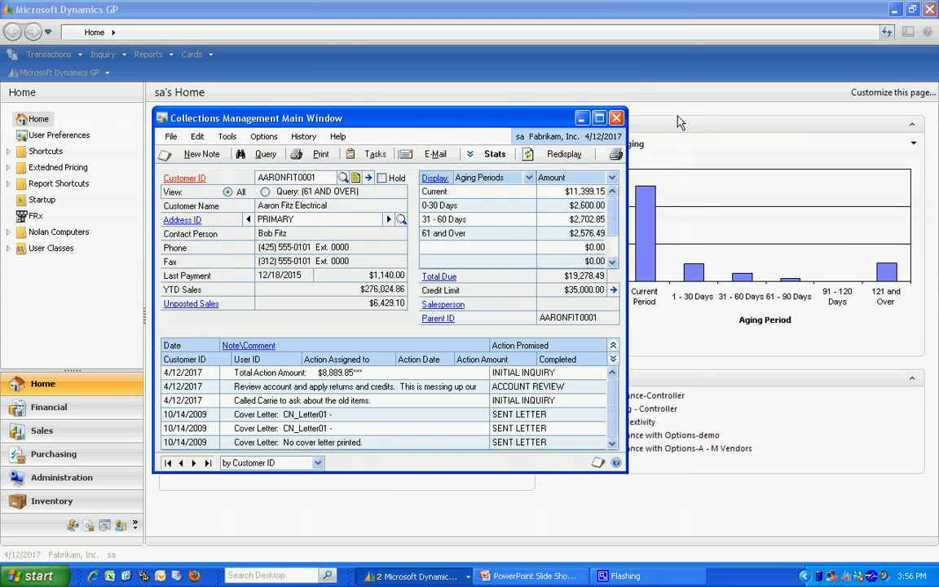
# - Look up the customer's unposted sales documents and close the inquiry windows
pyautogui.click(186, 305)
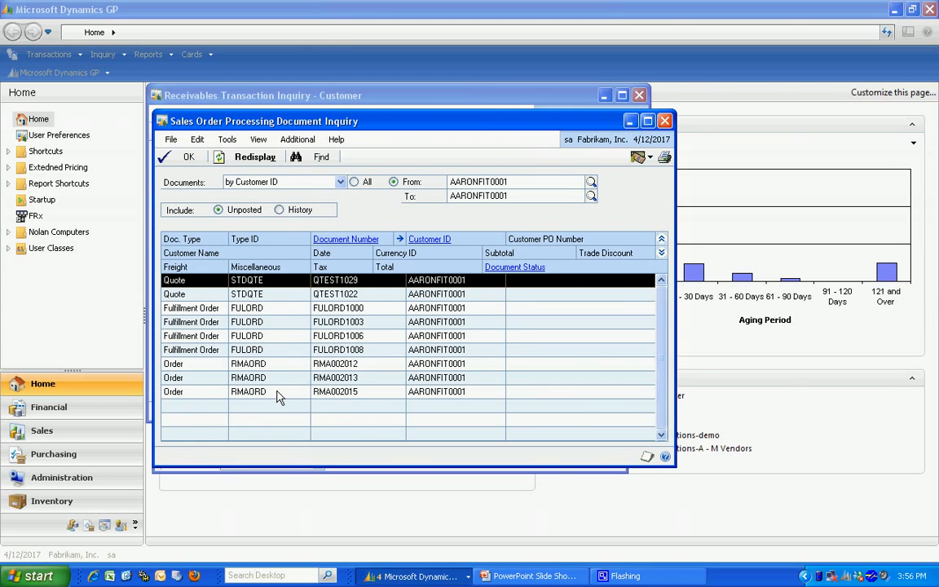
pyautogui.click(188, 157)
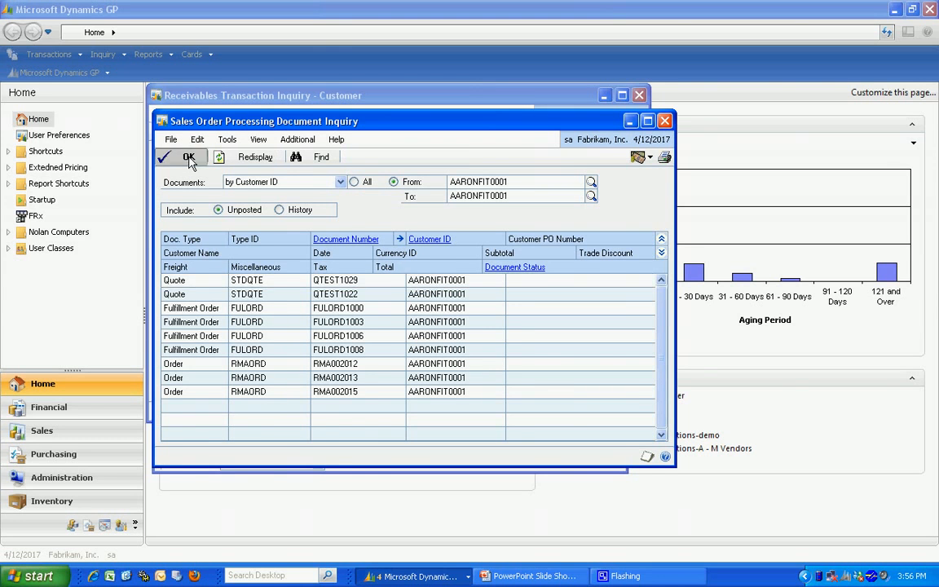
pyautogui.click(641, 97)
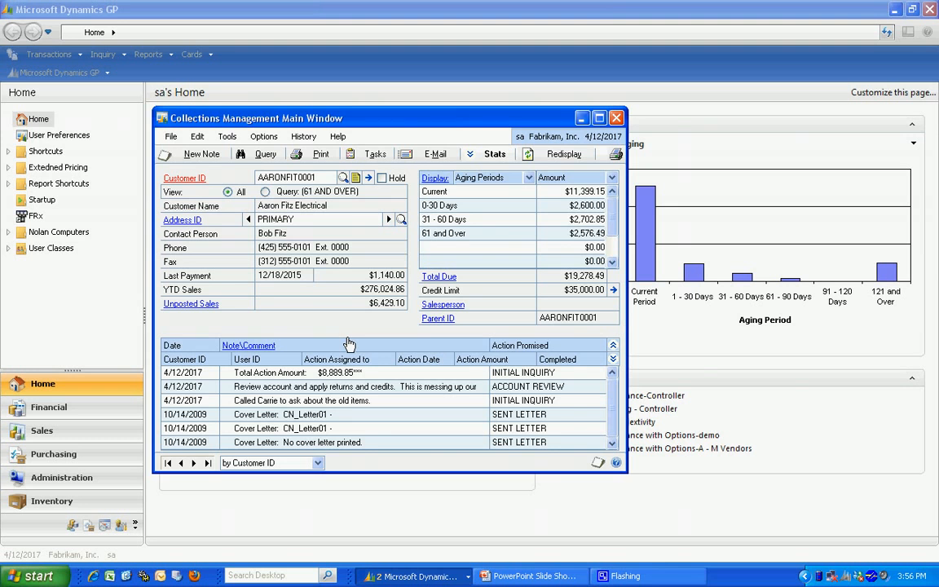
# - Limit the customer view to the 61 AND OVER query and browse forward through four customer records
pyautogui.click(265, 192)
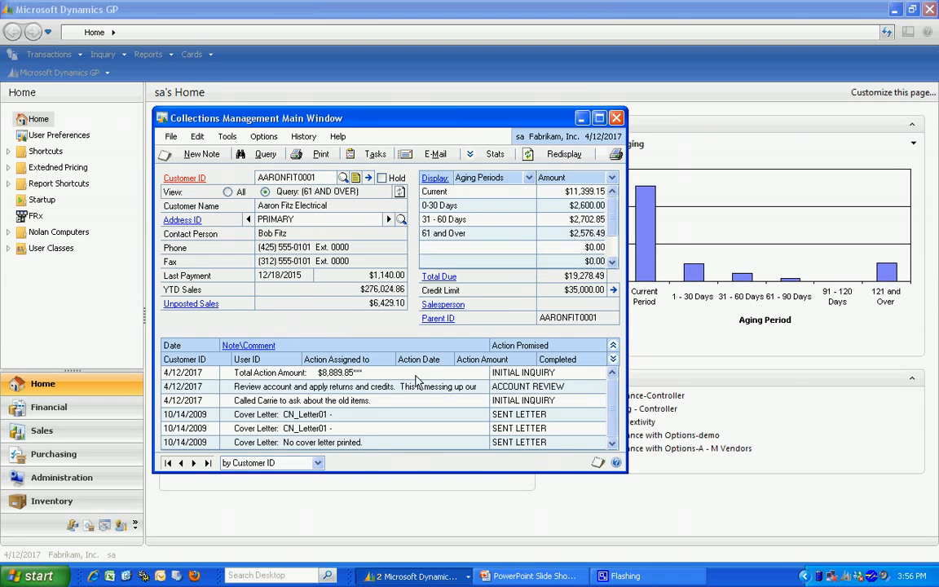
pyautogui.click(194, 462)
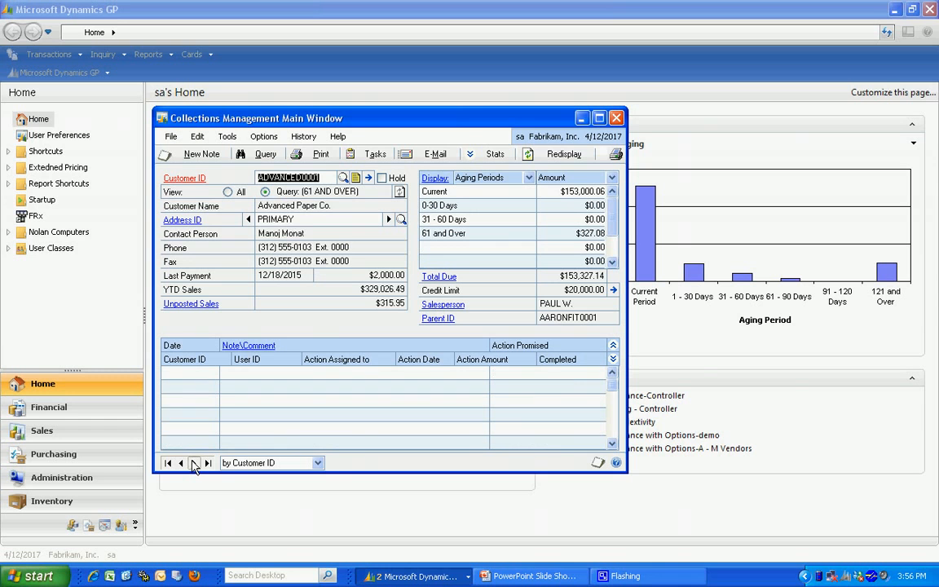
pyautogui.click(194, 462)
pyautogui.click(194, 463)
pyautogui.click(194, 462)
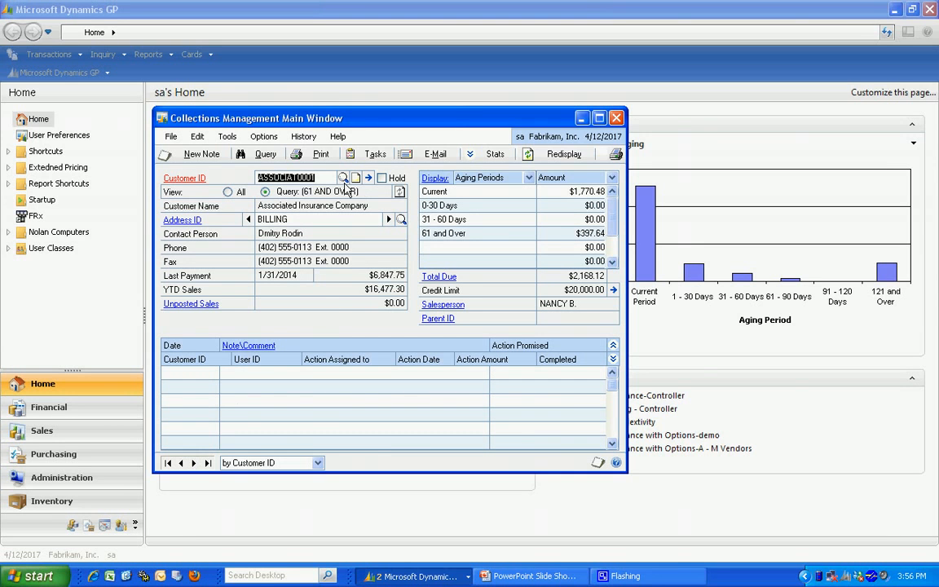
# - Start a new collections query with the Query ID OVER 60
pyautogui.click(266, 155)
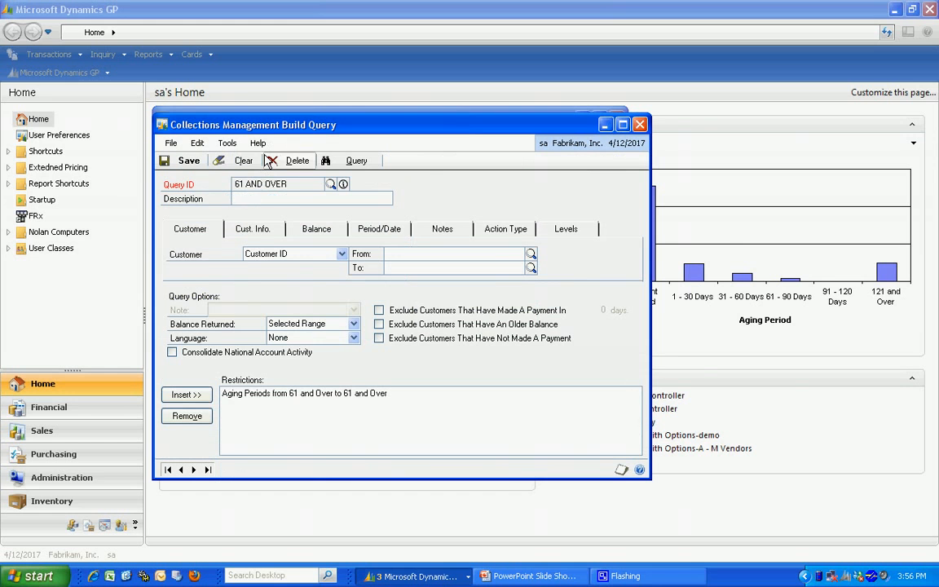
pyautogui.click(245, 163)
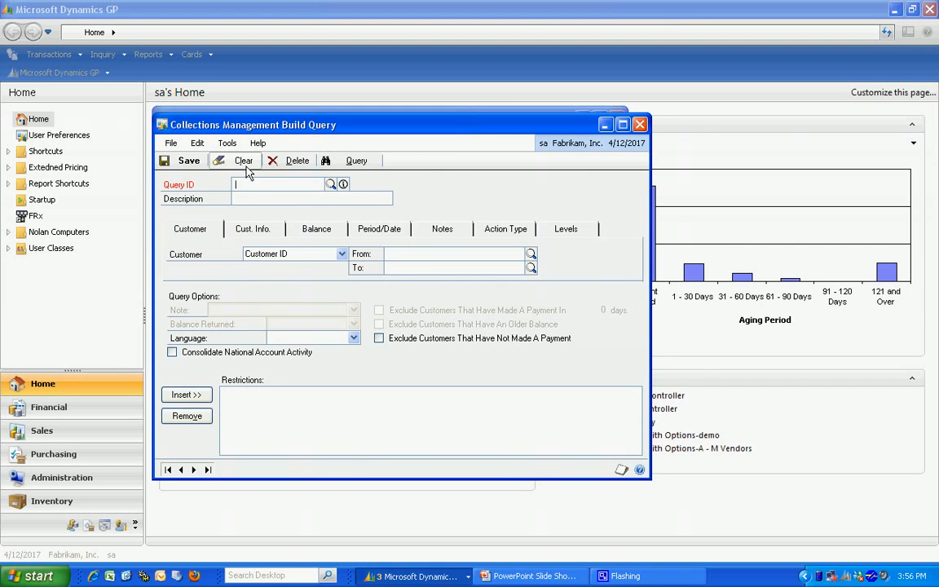
pyautogui.write('OVER ')
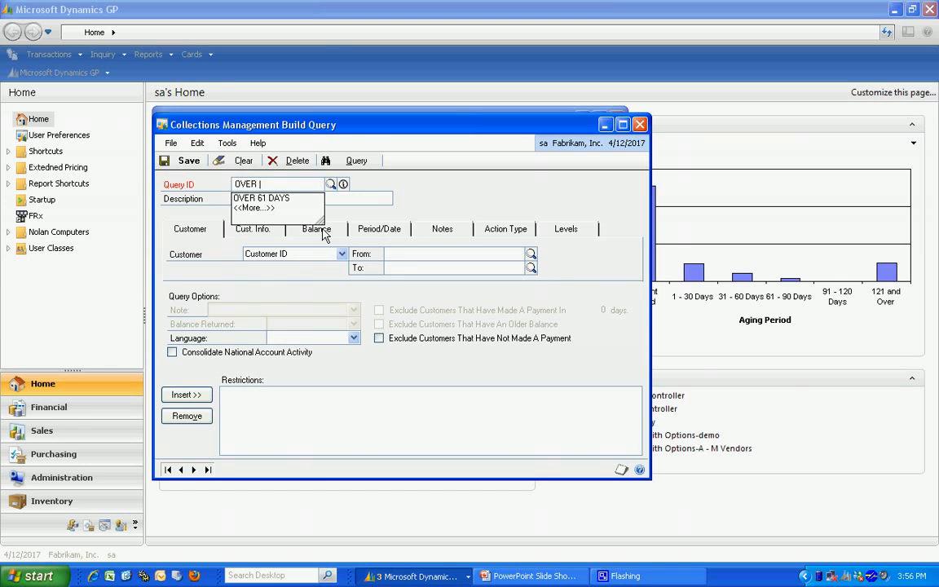
pyautogui.write('60')
pyautogui.press('Tab')
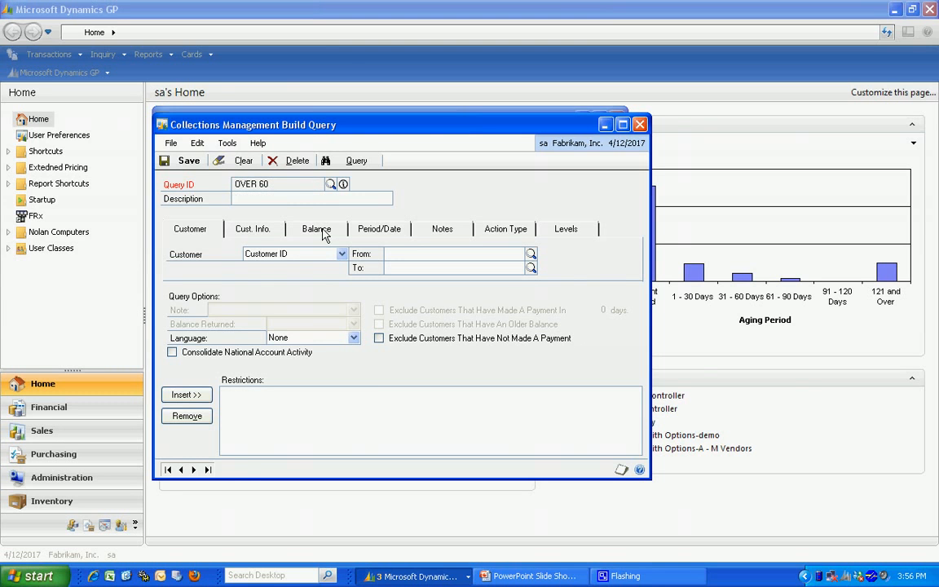
# - Set the query's aging period range from 61 and Over to 61 and Over
pyautogui.click(265, 233)
pyautogui.click(311, 233)
pyautogui.click(384, 235)
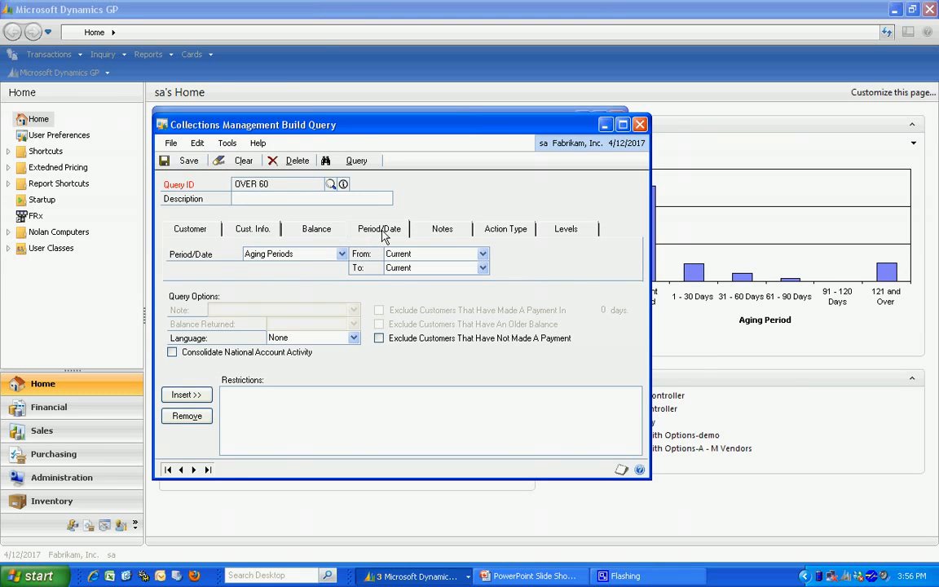
pyautogui.click(483, 255)
pyautogui.click(461, 299)
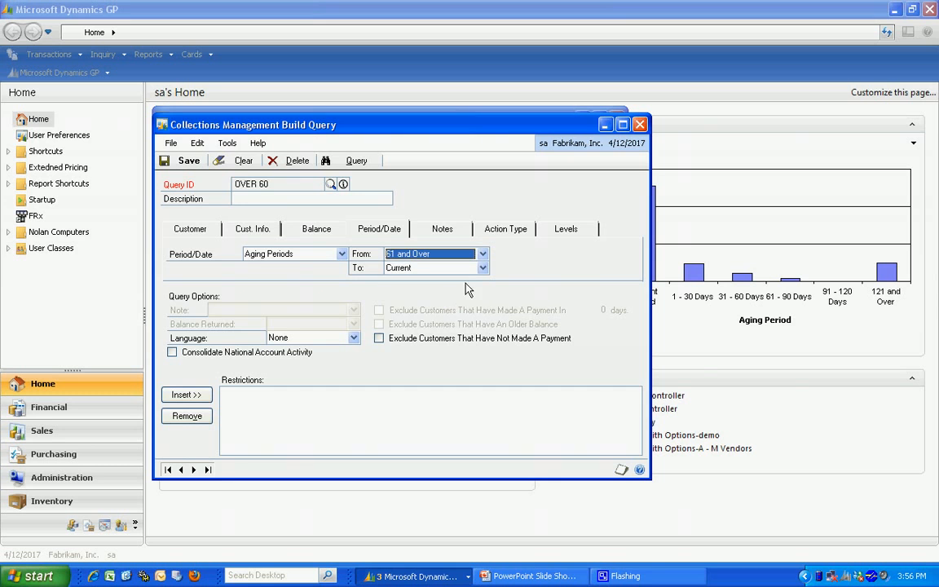
pyautogui.click(483, 268)
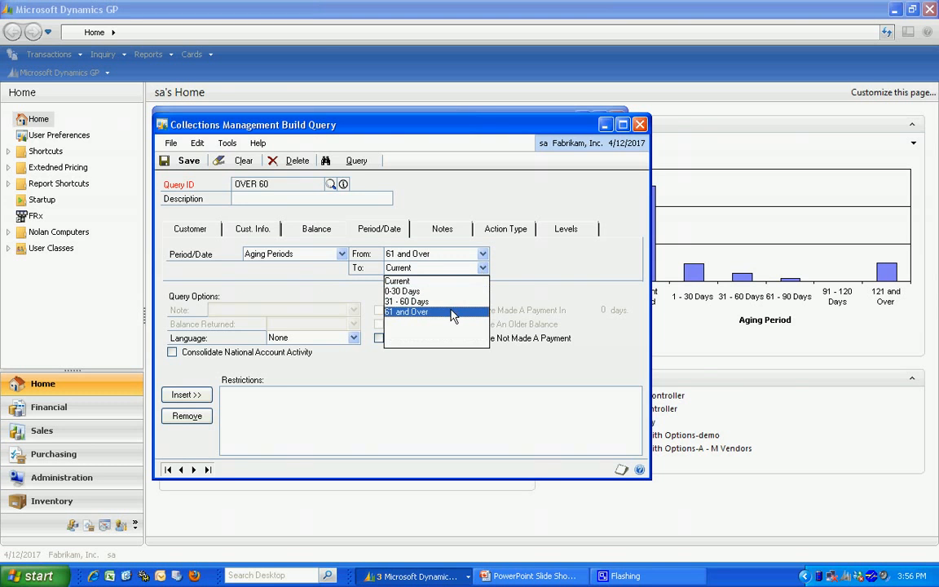
pyautogui.click(454, 312)
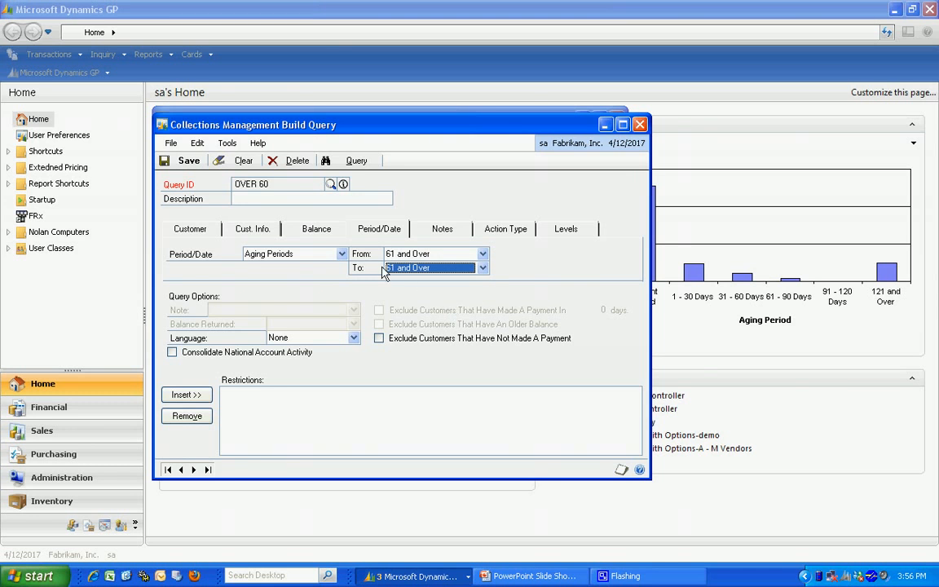
# - Save and run the OVER 60 query, replacing the existing query data
pyautogui.click(342, 163)
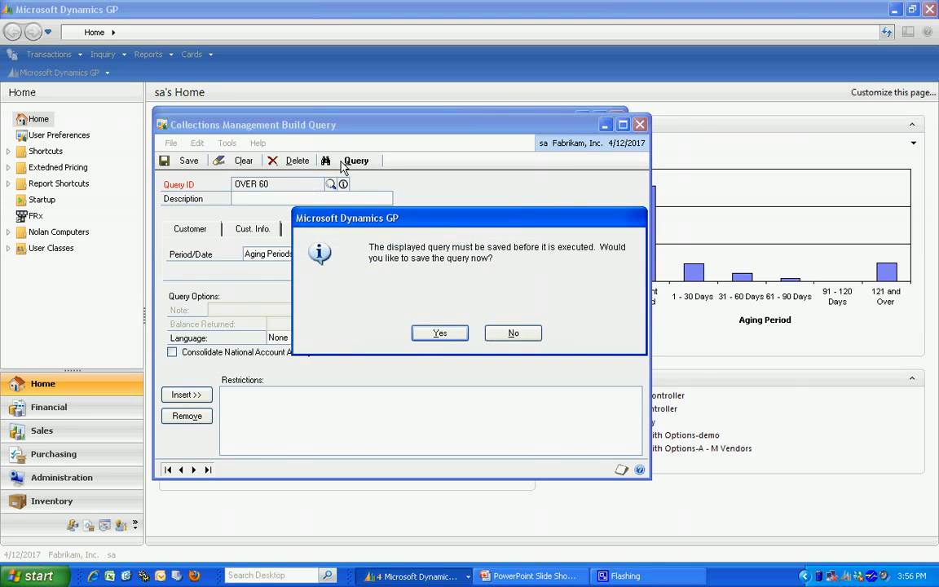
pyautogui.click(440, 334)
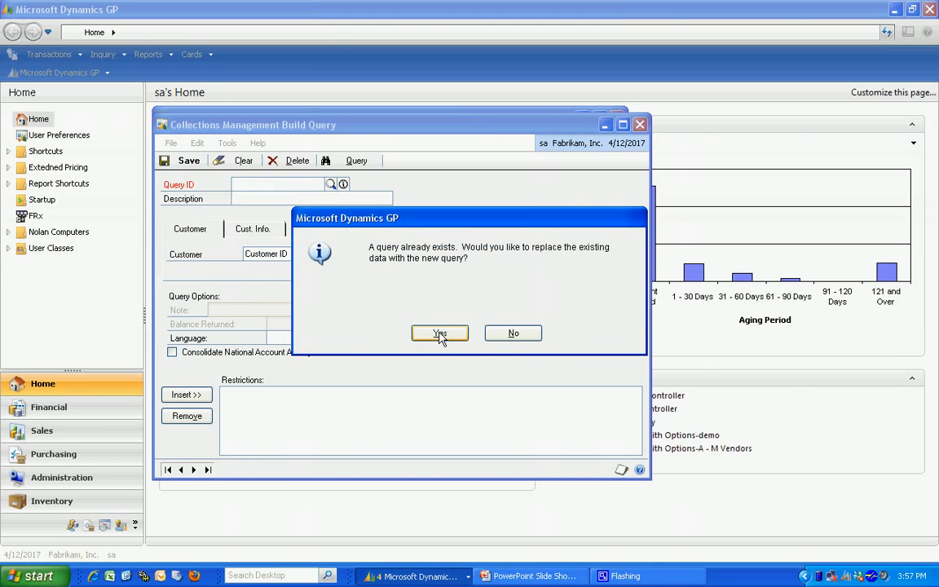
pyautogui.click(444, 340)
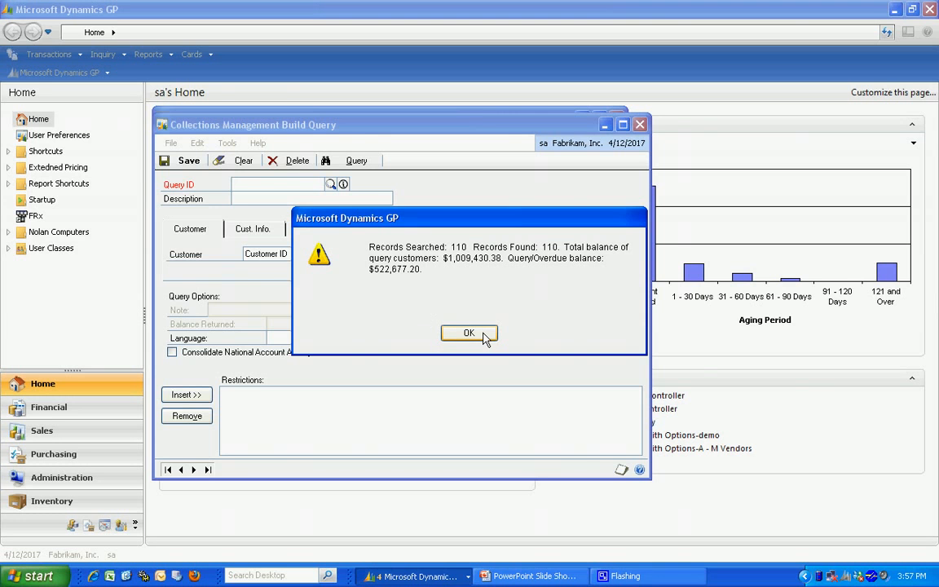
pyautogui.click(483, 335)
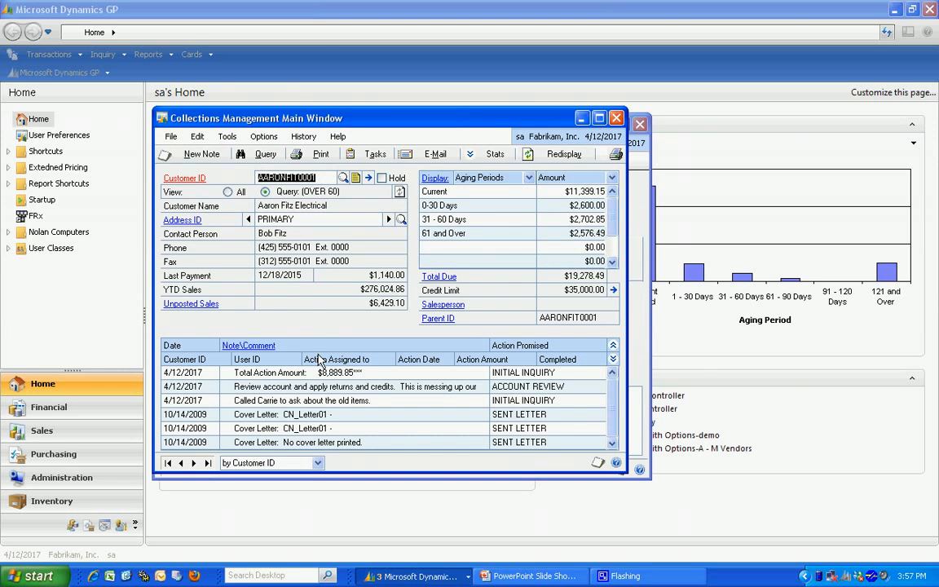
# - Browse the customers returned by the OVER 60 query and go back to the first record
pyautogui.click(194, 463)
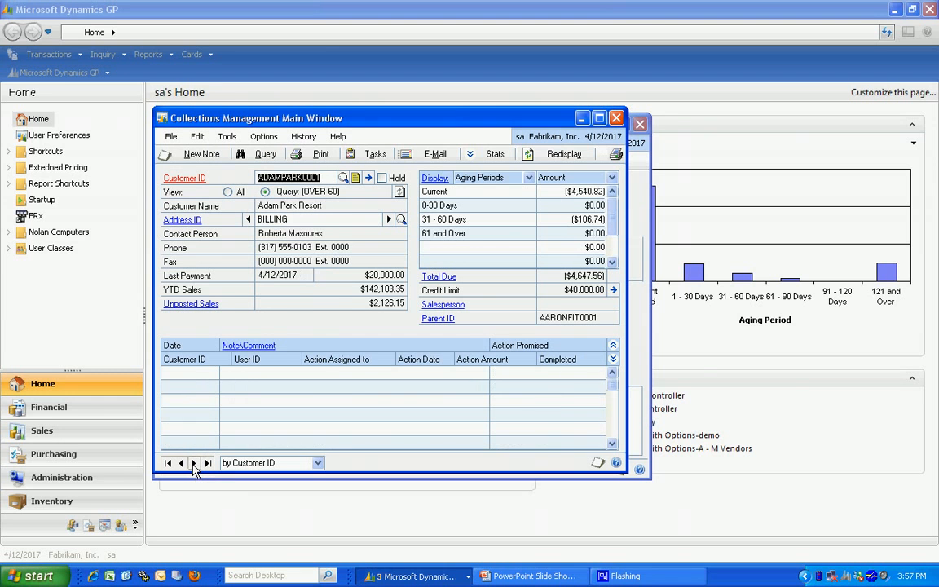
pyautogui.click(195, 463)
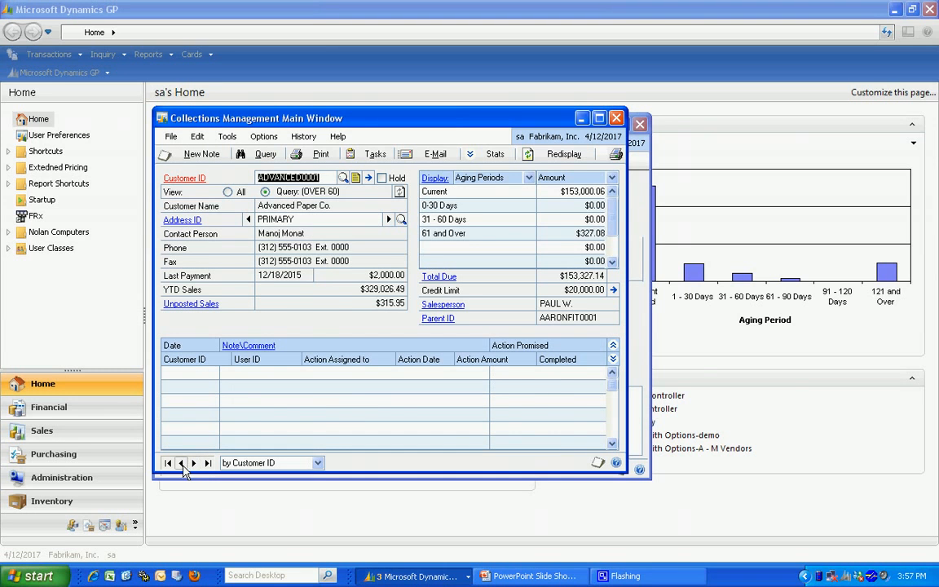
pyautogui.click(181, 464)
pyautogui.click(168, 463)
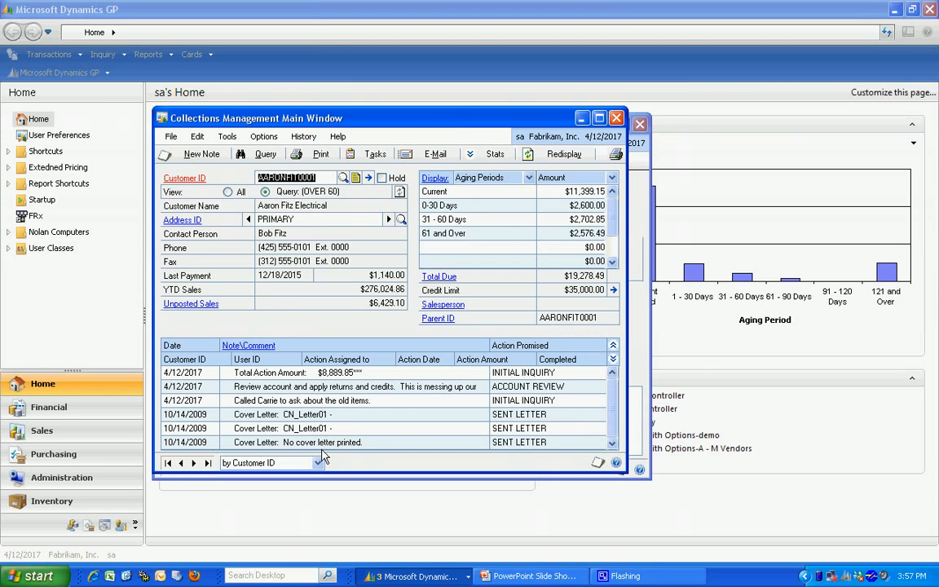
# - Start a new collection note for Aaron Fitz Electrical and assign it the PTP (Promise to Pay) action
pyautogui.click(197, 155)
pyautogui.click(568, 190)
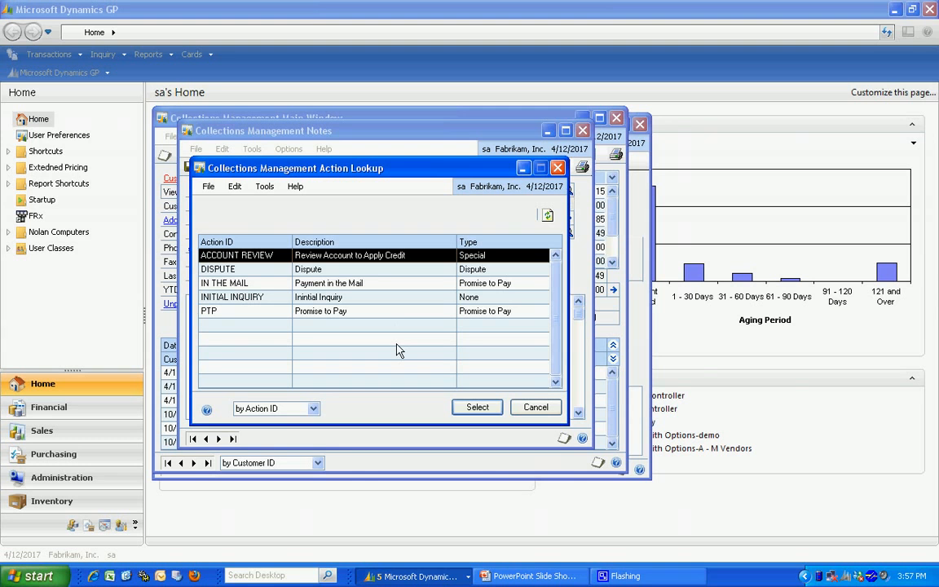
pyautogui.click(335, 311)
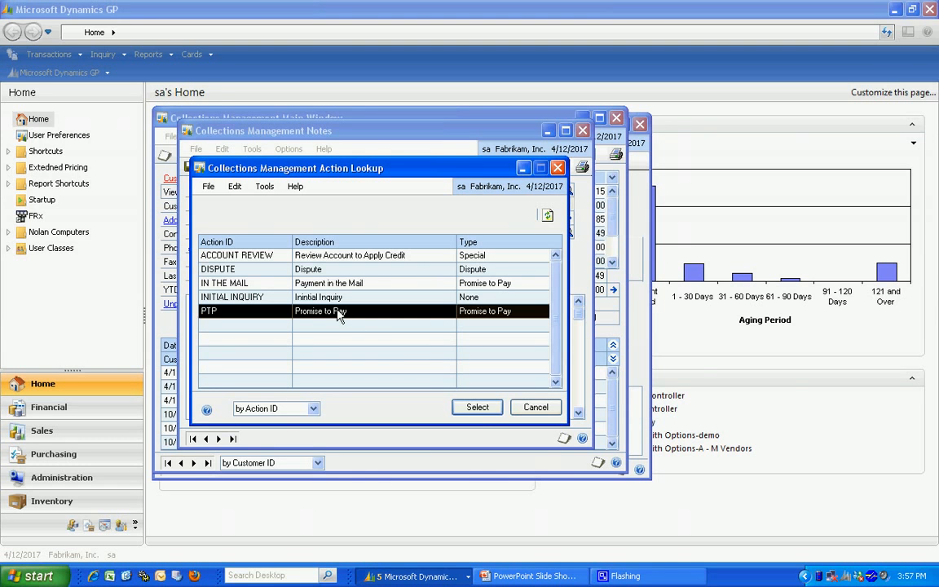
pyautogui.click(477, 409)
# - Enter the note text "Talked to client. Says he will pay on Tuesday."
pyautogui.click(204, 303)
pyautogui.write('Talke')
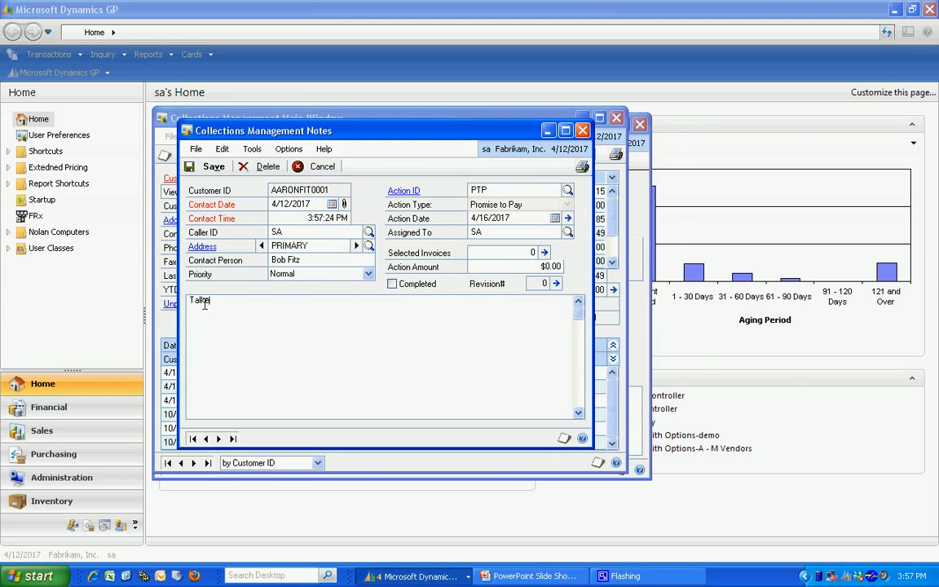
pyautogui.write('d to client.  Says he will pay on')
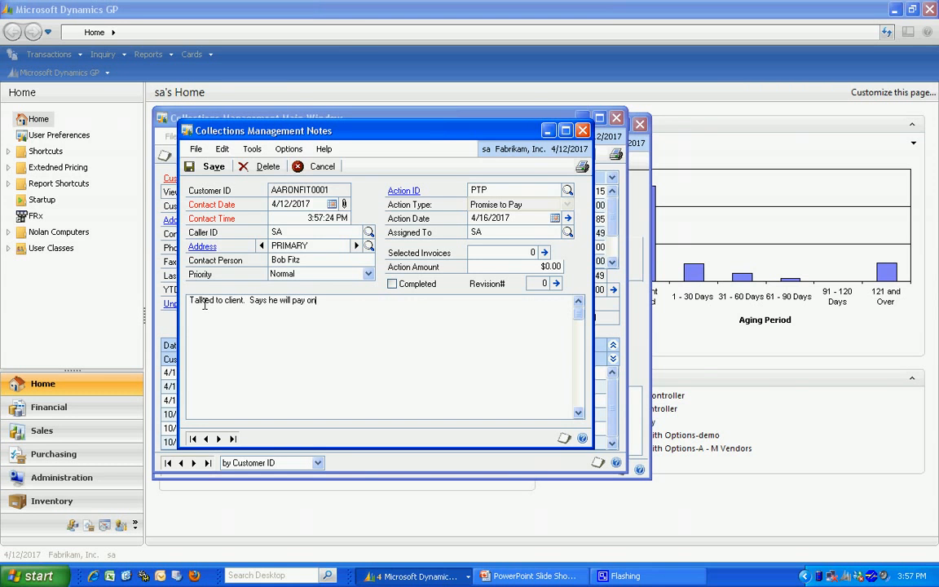
pyautogui.write(' Tuesday.')
# - Look at the invoices that can be attached to the note without selecting any, and save the note
pyautogui.click(544, 252)
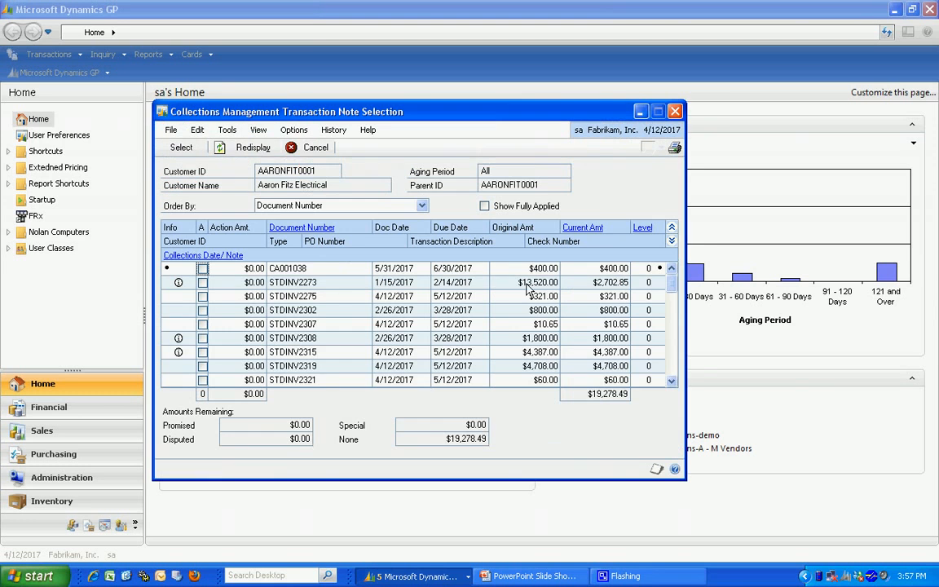
pyautogui.click(676, 113)
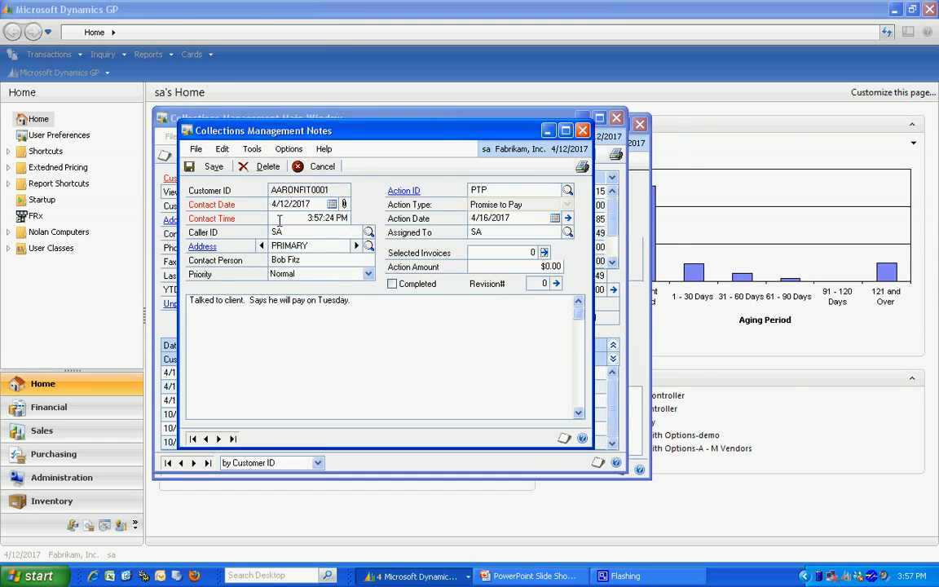
pyautogui.click(210, 167)
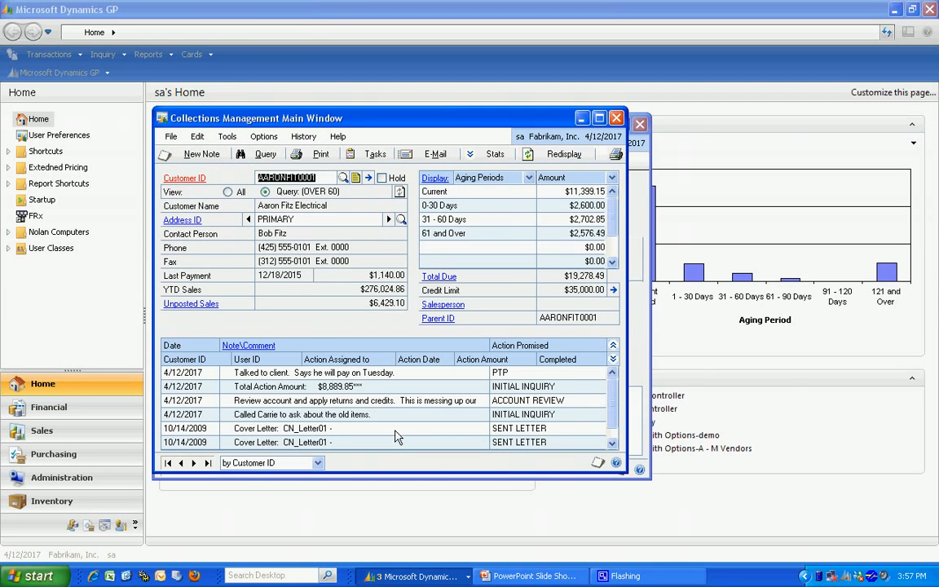
# - Set up a collection letter printout for Aaron Fitz Electrical using the letter CN_Letter01
pyautogui.moveTo(454, 472); pyautogui.dragTo(454, 493)
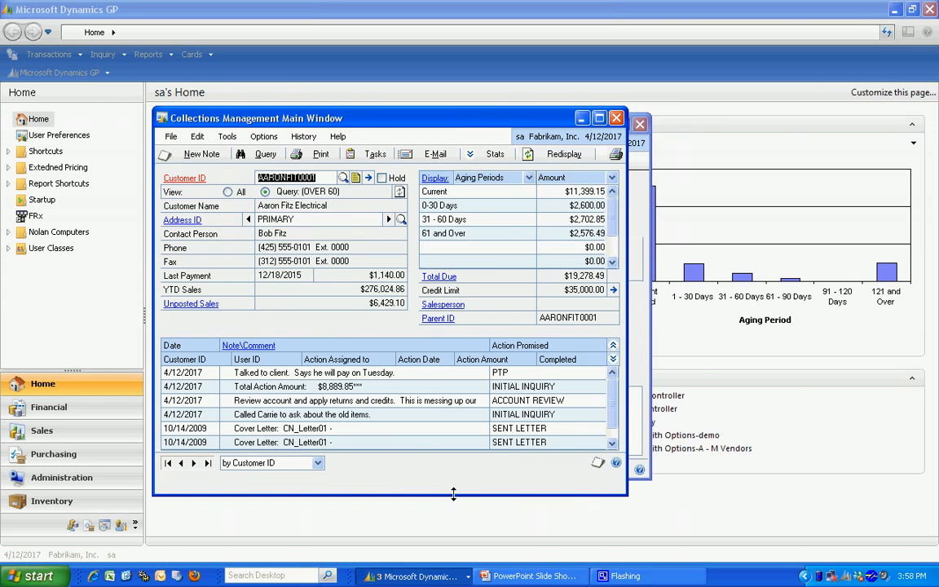
pyautogui.click(319, 157)
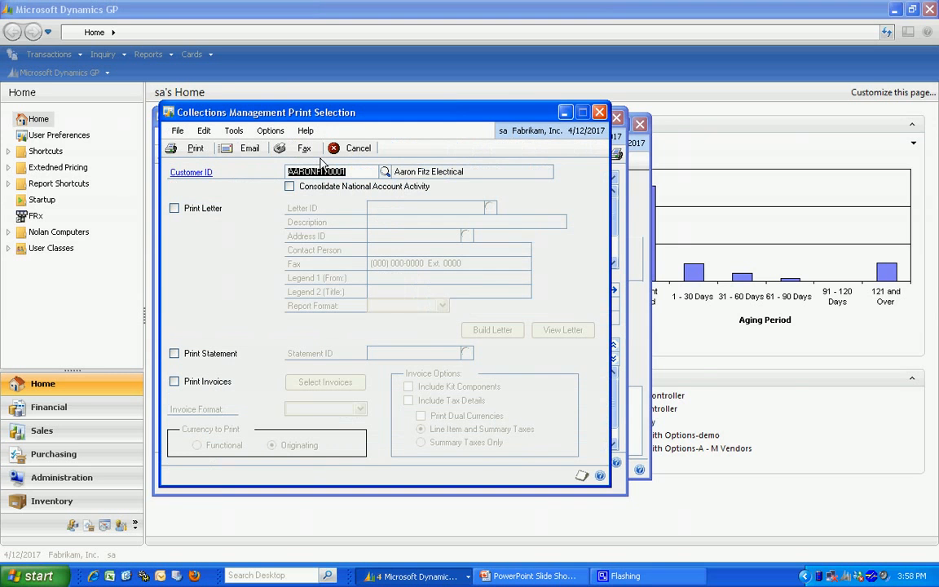
pyautogui.click(175, 209)
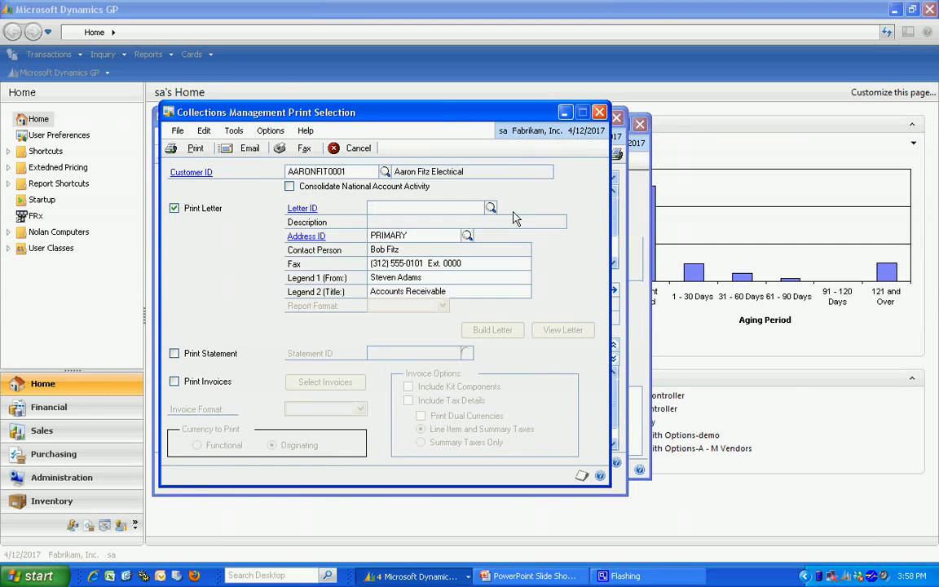
pyautogui.click(491, 208)
pyautogui.click(231, 377)
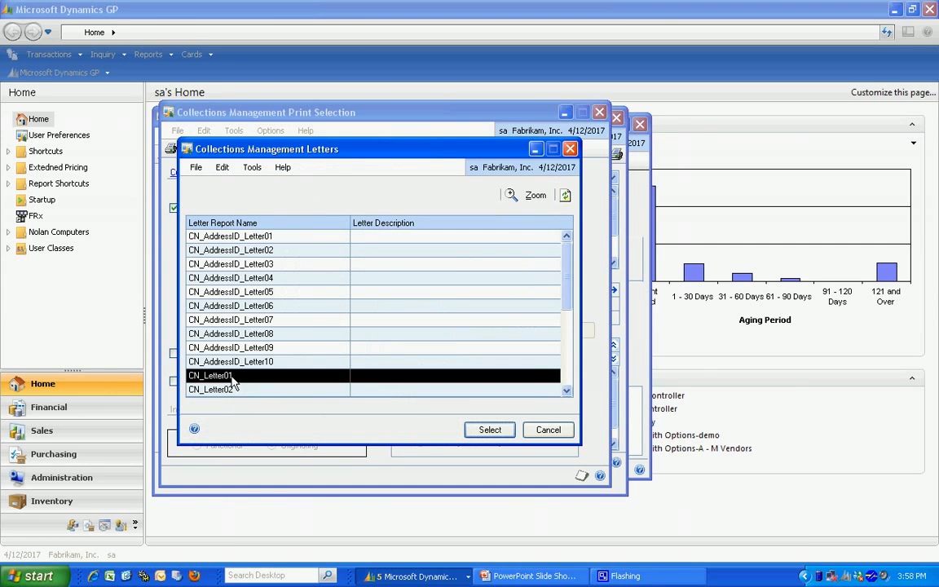
pyautogui.click(490, 430)
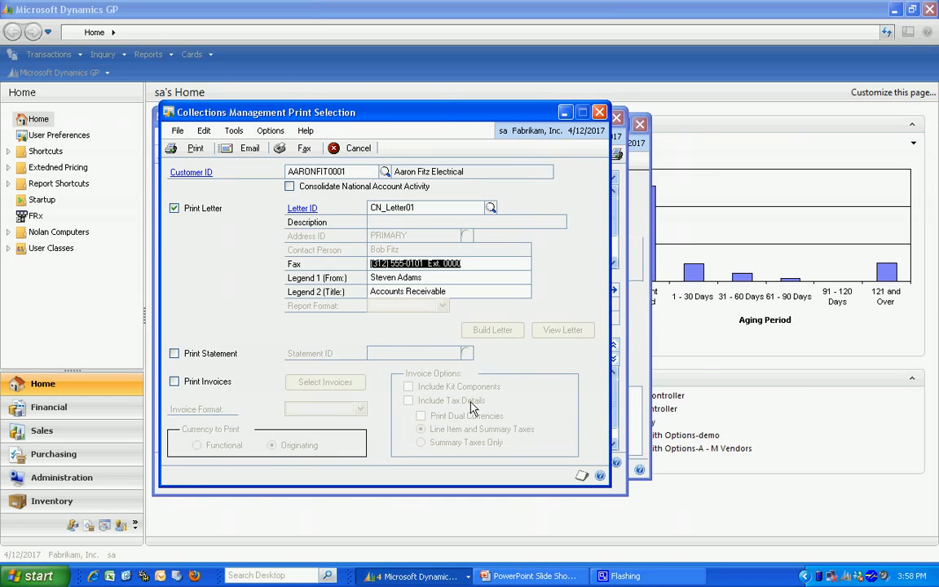
# - Include invoices STDINV2273, STDINV2308 and STDINV2315 in the customer's printout
pyautogui.click(175, 382)
pyautogui.click(326, 383)
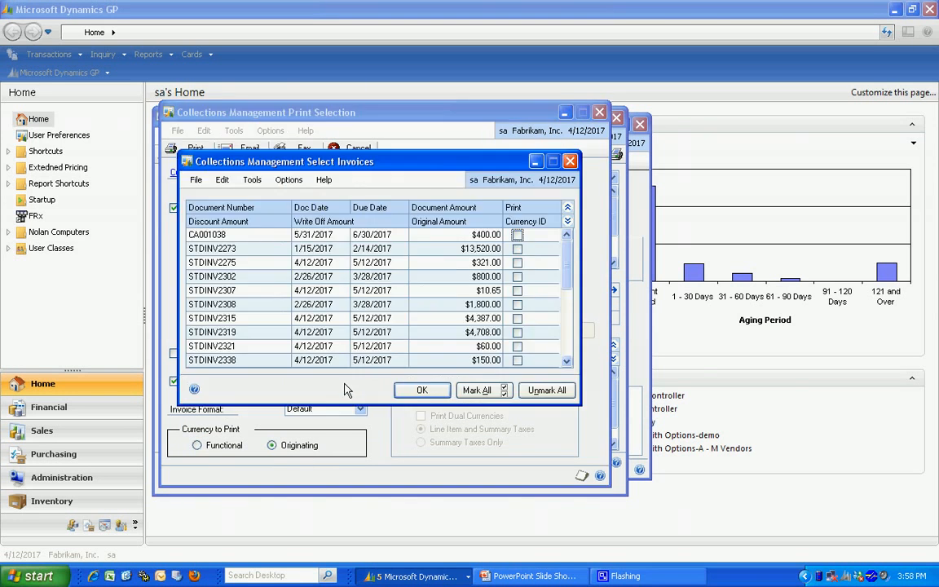
pyautogui.click(517, 249)
pyautogui.click(517, 305)
pyautogui.click(517, 319)
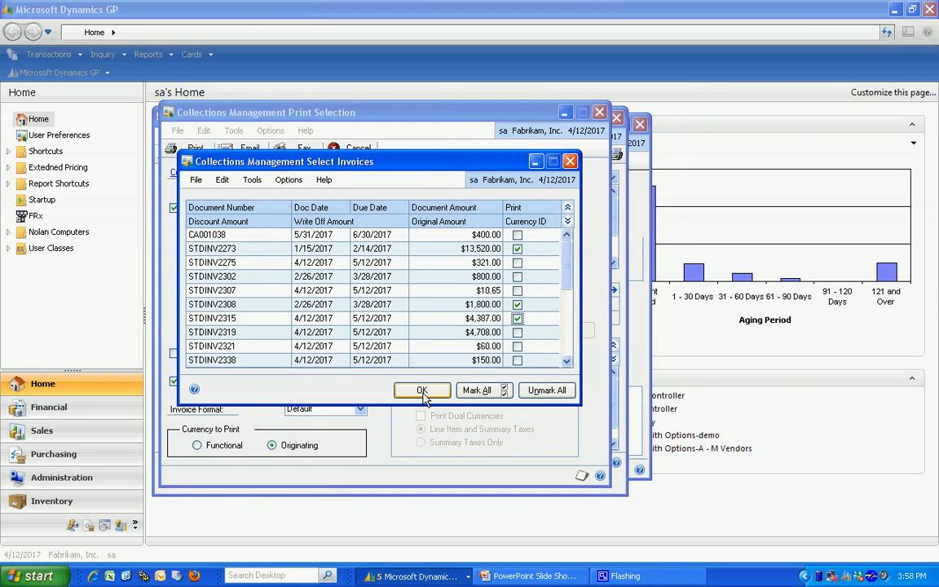
pyautogui.click(424, 391)
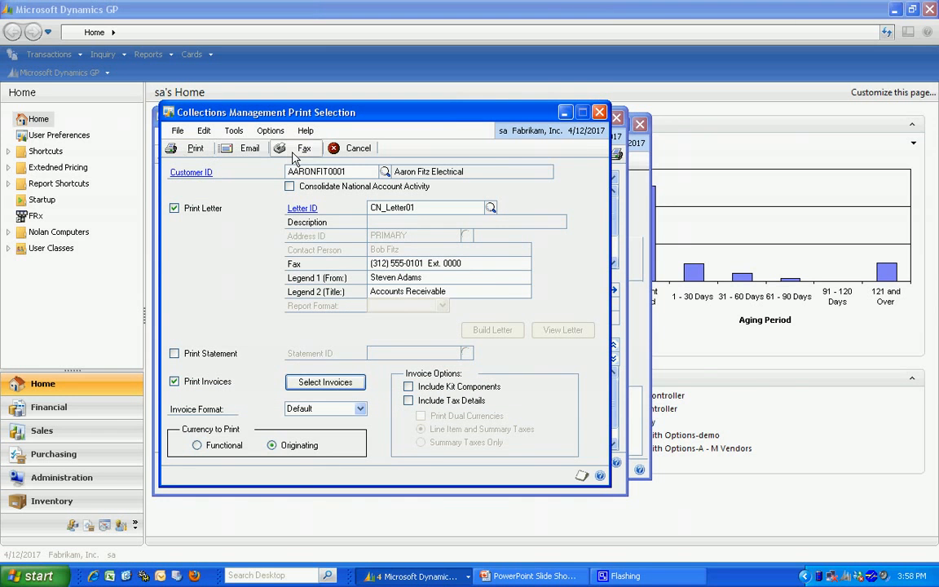
# - Print the collection letter and the selected invoices with Screen as the report destination
pyautogui.click(196, 150)
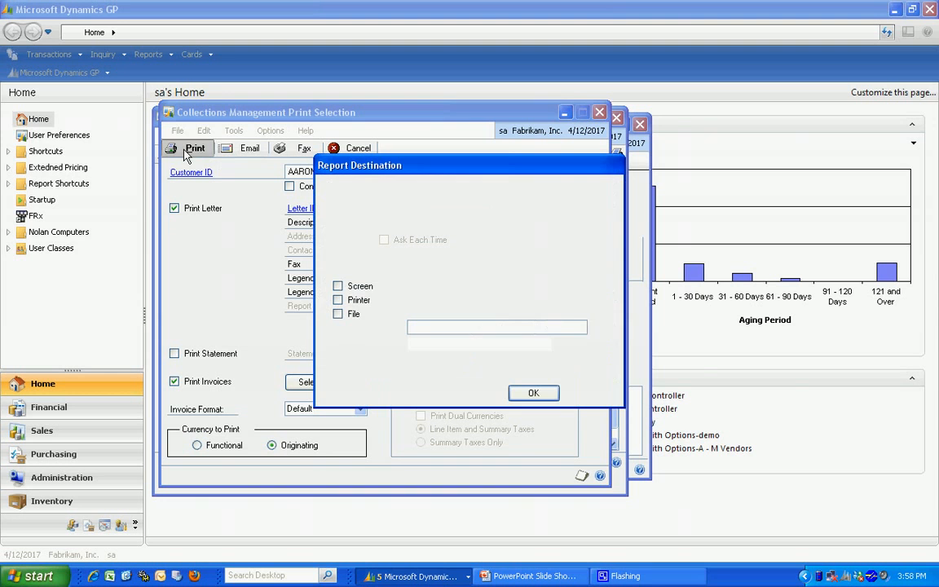
pyautogui.click(353, 289)
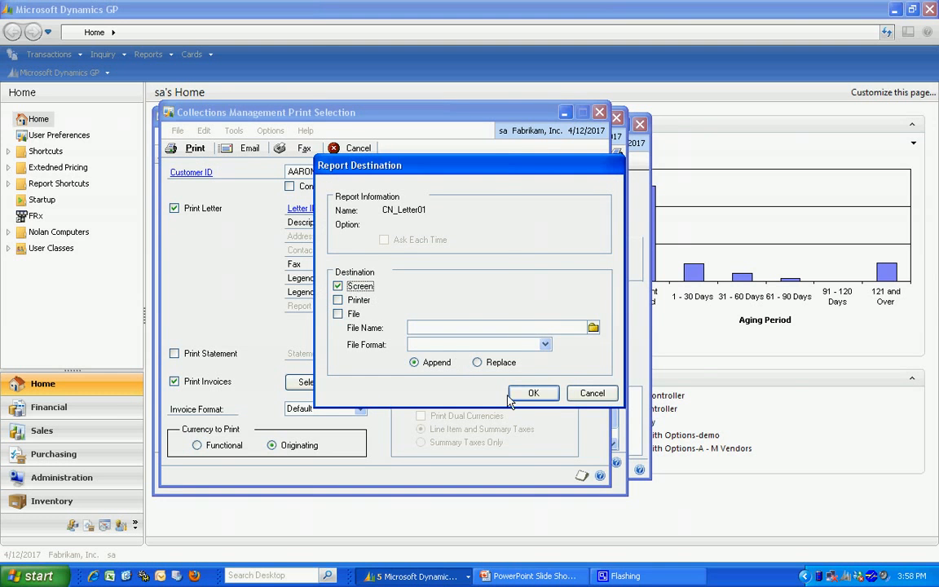
pyautogui.click(533, 393)
pyautogui.click(356, 290)
pyautogui.click(536, 394)
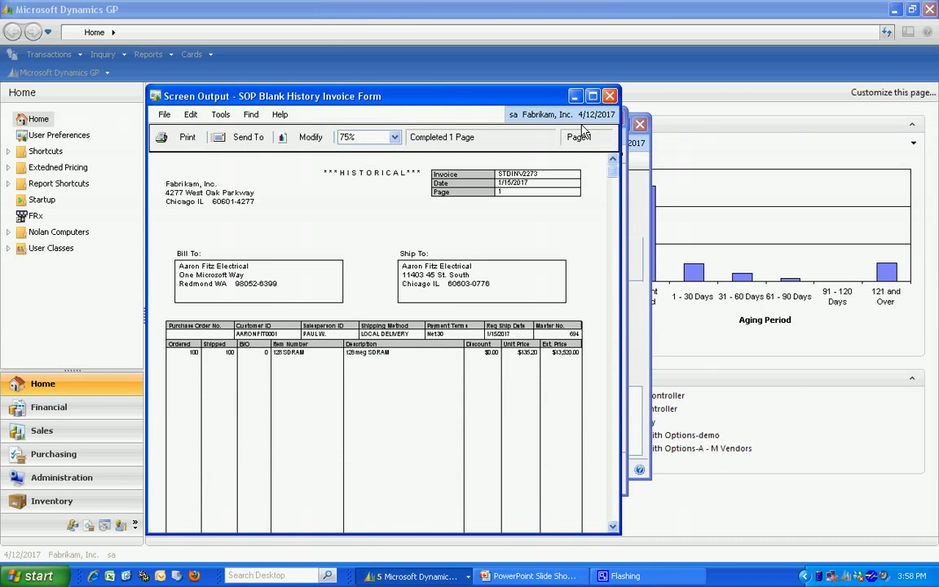
# - Close the invoice previews and the print selection window to return to the customer's collections record
pyautogui.click(610, 96)
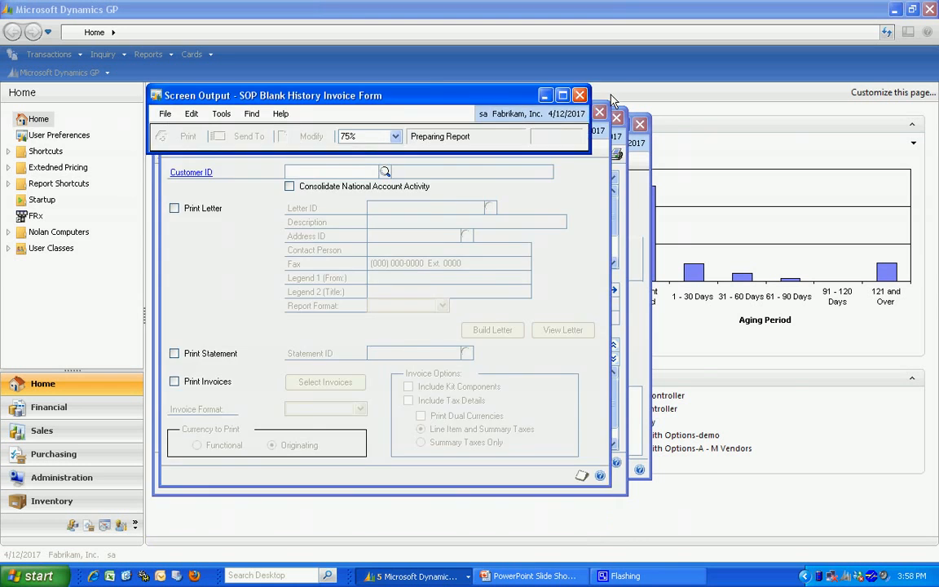
pyautogui.click(610, 96)
pyautogui.click(611, 96)
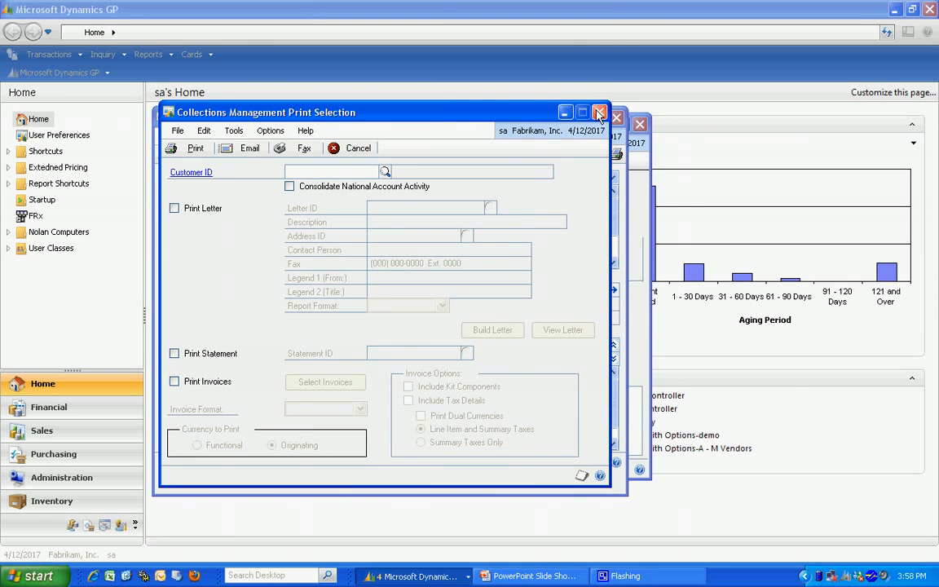
pyautogui.click(599, 114)
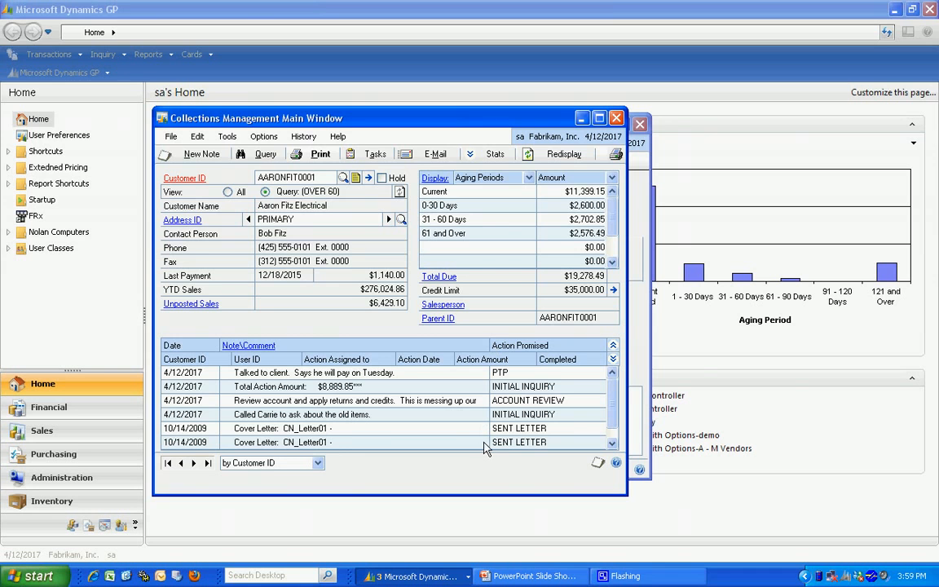
# - Open the sales collections reports and load the saved option All for the Aging Amounts with Notes report
pyautogui.click(158, 59)
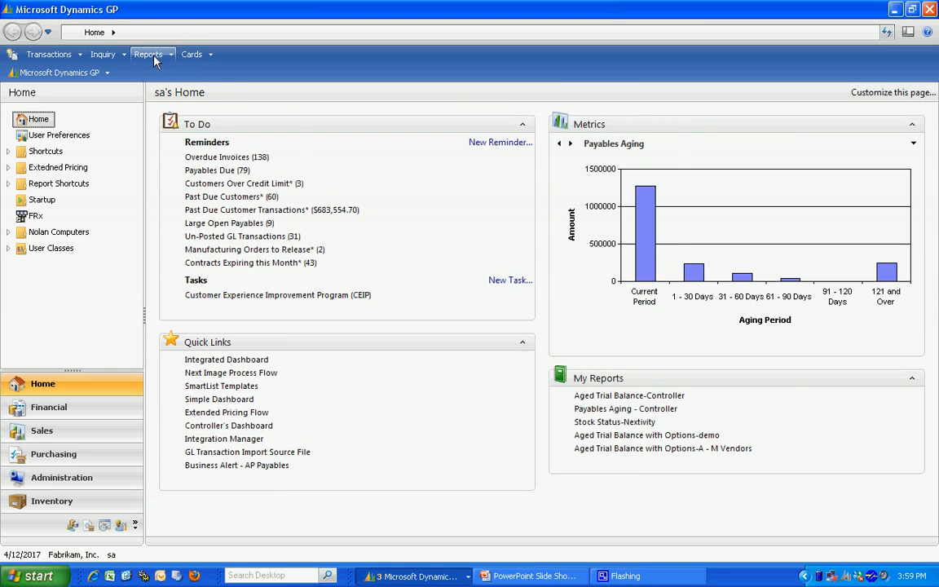
pyautogui.click(153, 57)
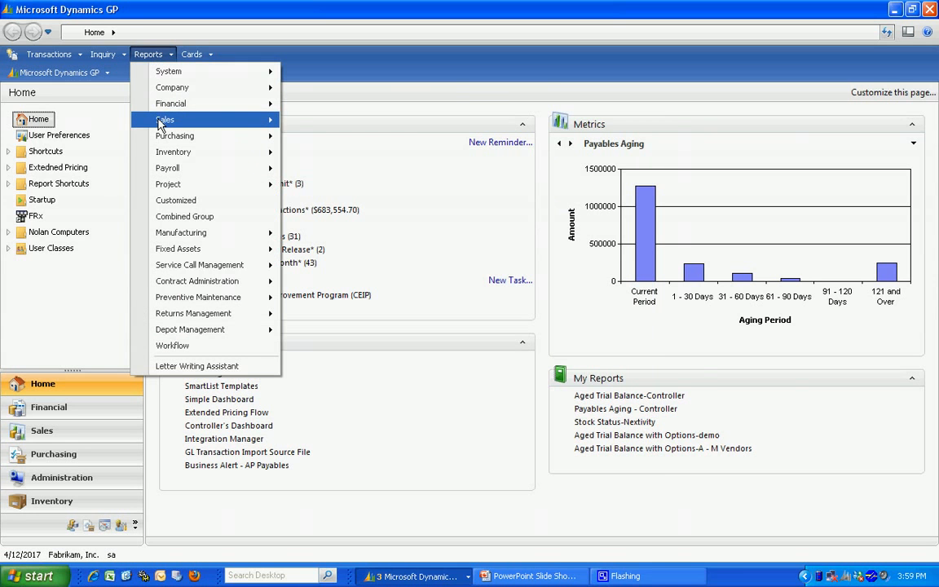
pyautogui.moveTo(153, 115)
pyautogui.click(353, 276)
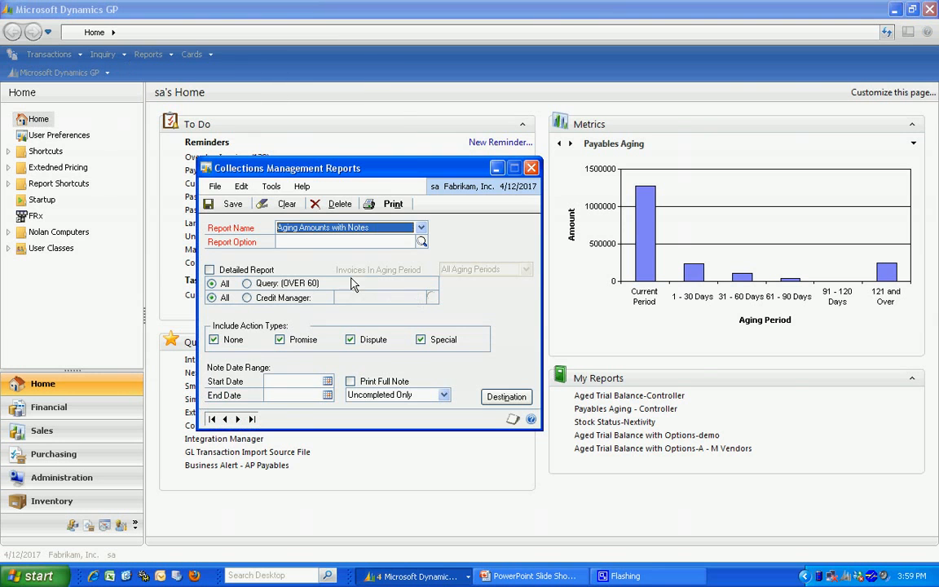
pyautogui.click(421, 230)
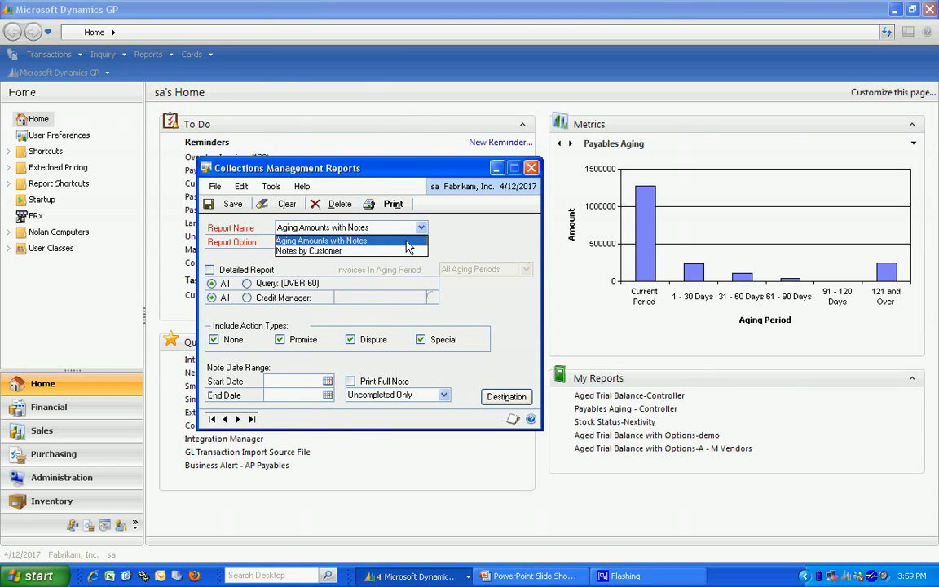
pyautogui.click(416, 241)
pyautogui.click(422, 243)
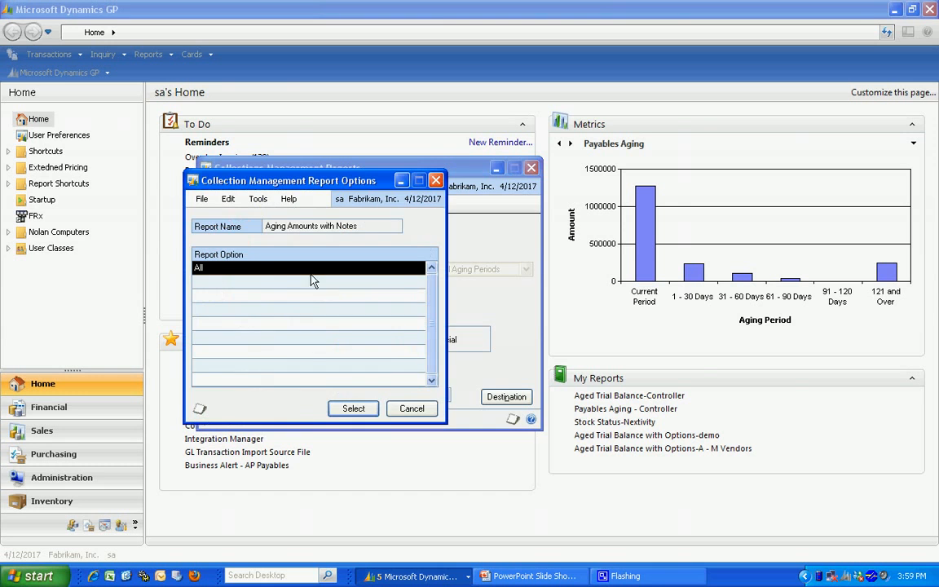
pyautogui.click(353, 408)
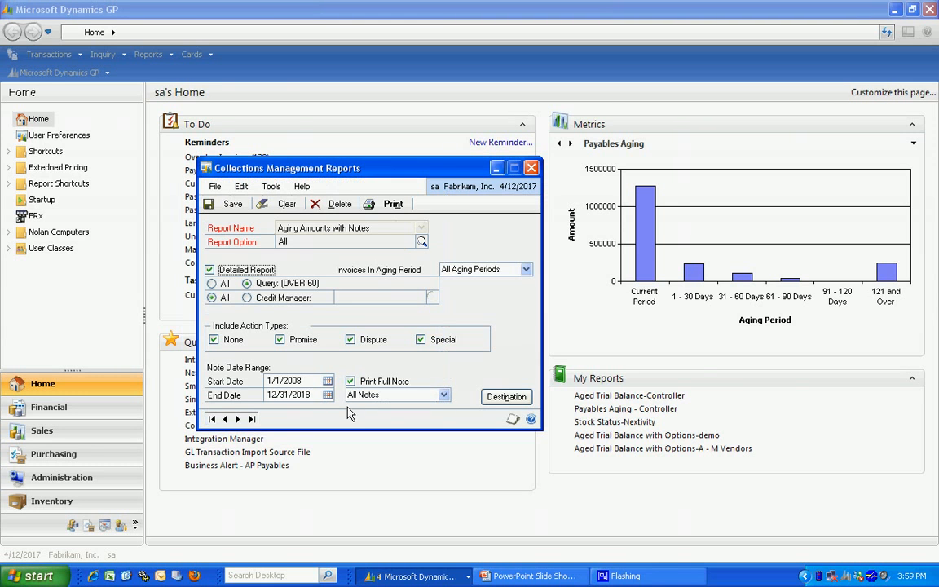
# - Print the Aging Amounts with Notes report, look through its first pages and close the output
pyautogui.click(389, 208)
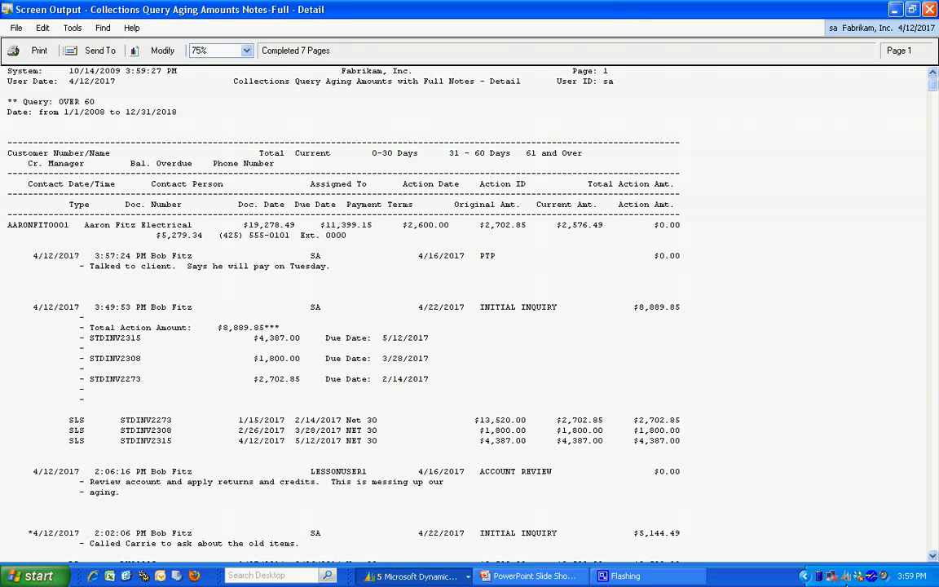
pyautogui.click(935, 542)
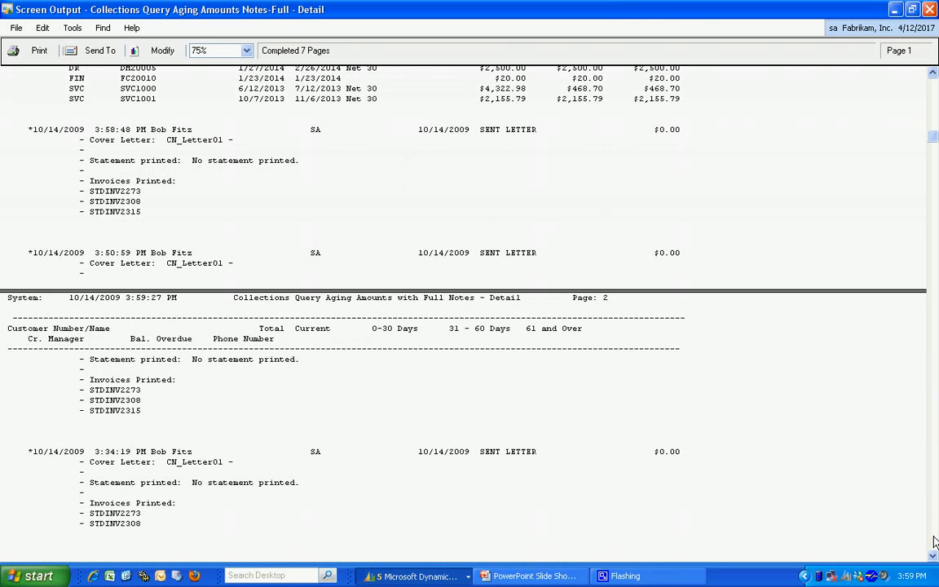
pyautogui.click(935, 543)
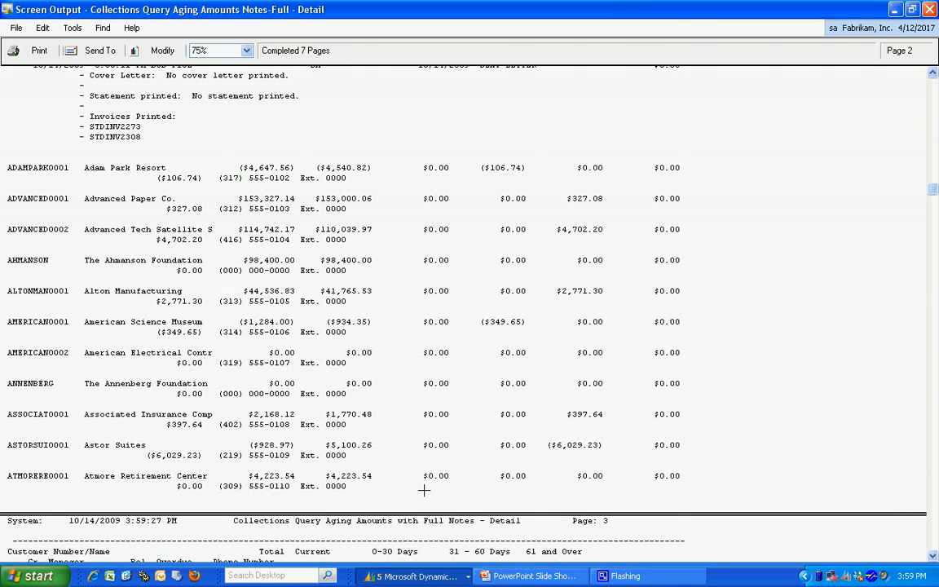
pyautogui.click(935, 540)
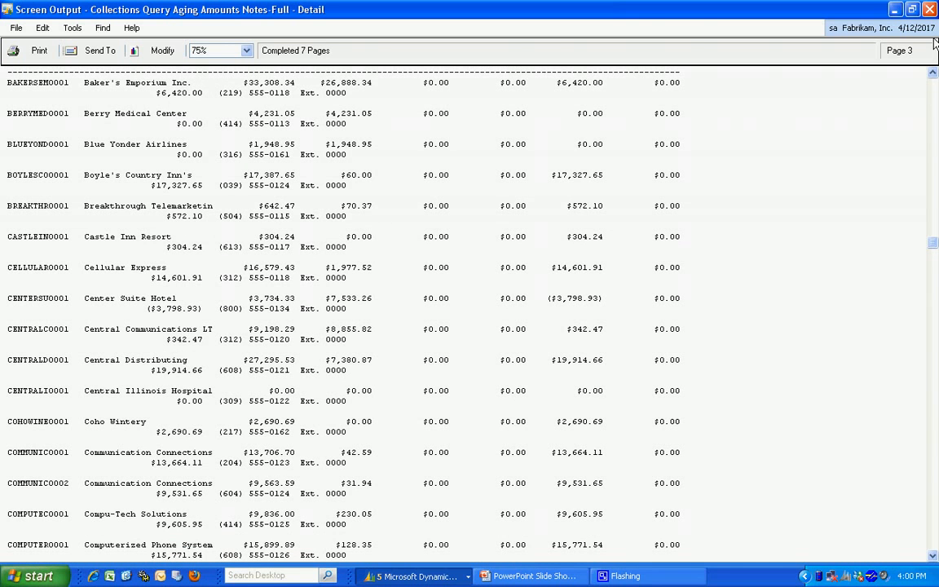
pyautogui.click(929, 9)
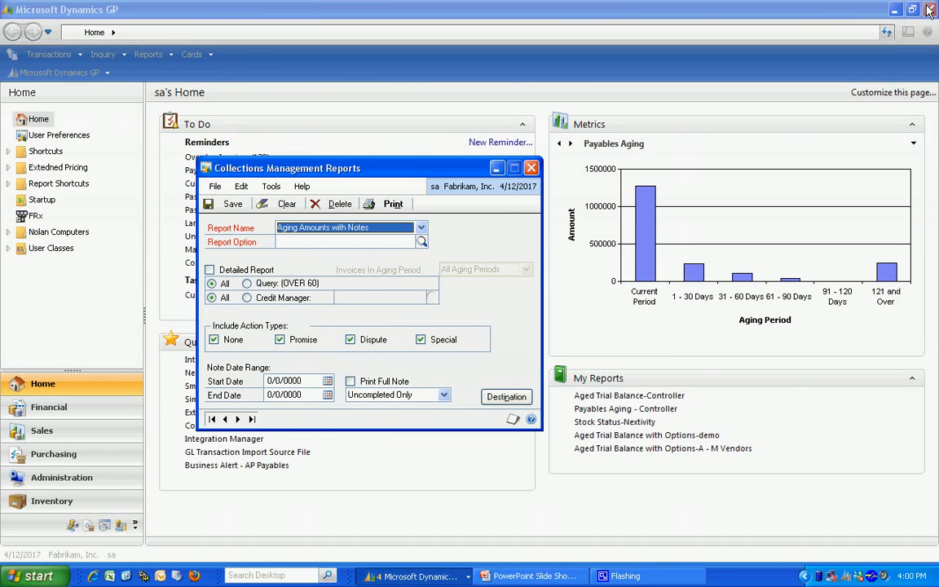